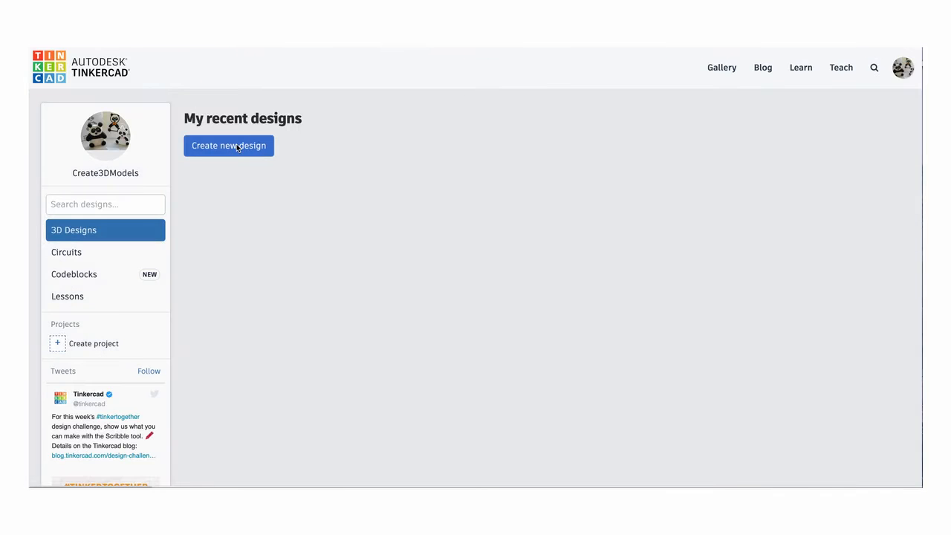
- Create a new 3D design and name it "U Maine Boat"
{"action": "left_click", "coordinate": [238, 147]}
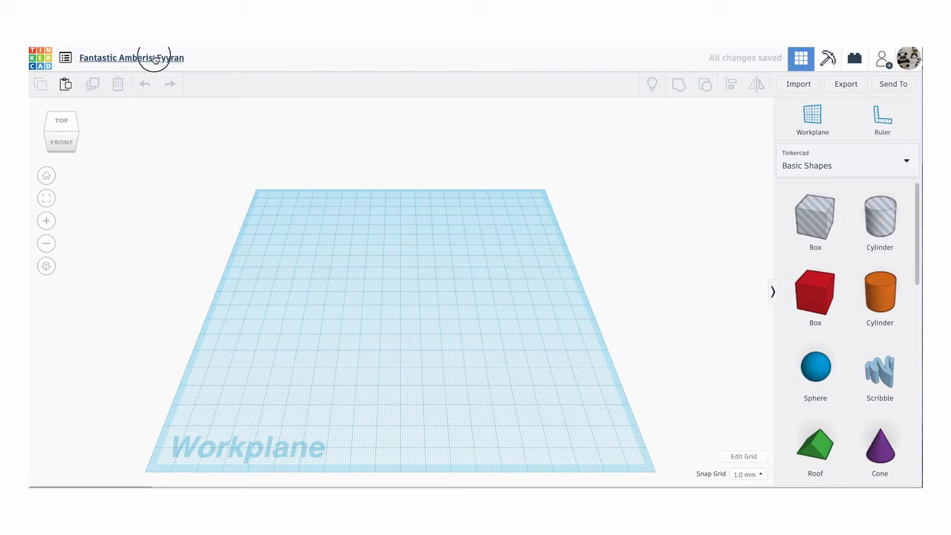
{"action": "left_click", "coordinate": [154, 59]}
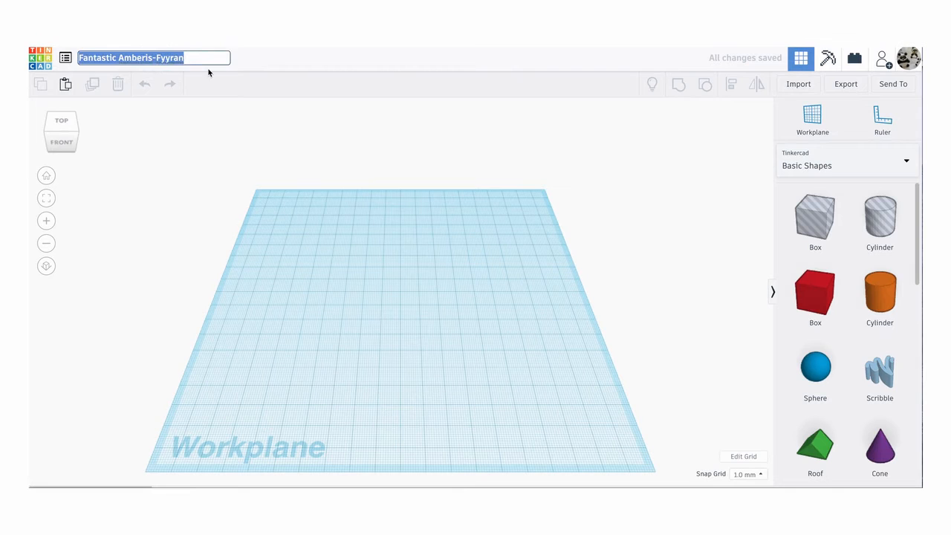
{"action": "type", "text": "U Maine Boat"}
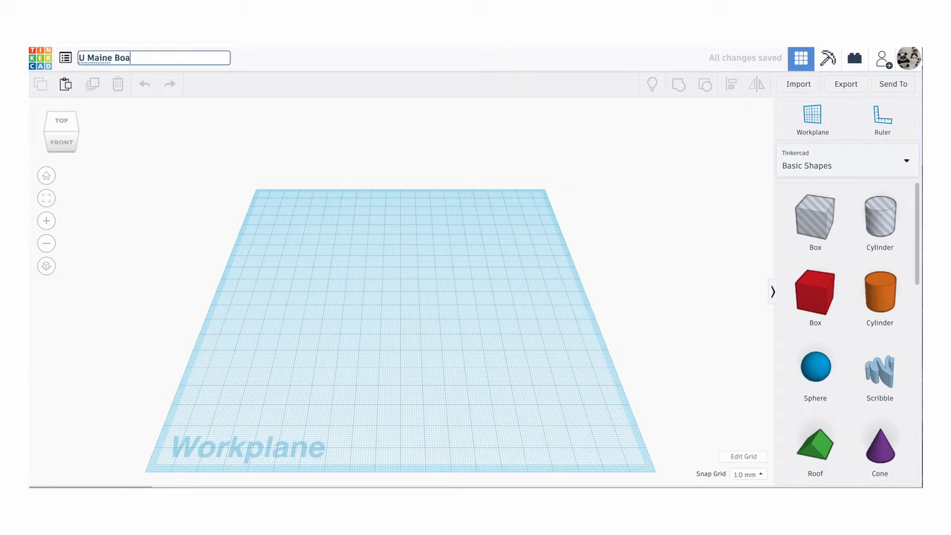
{"action": "key", "text": "Return"}
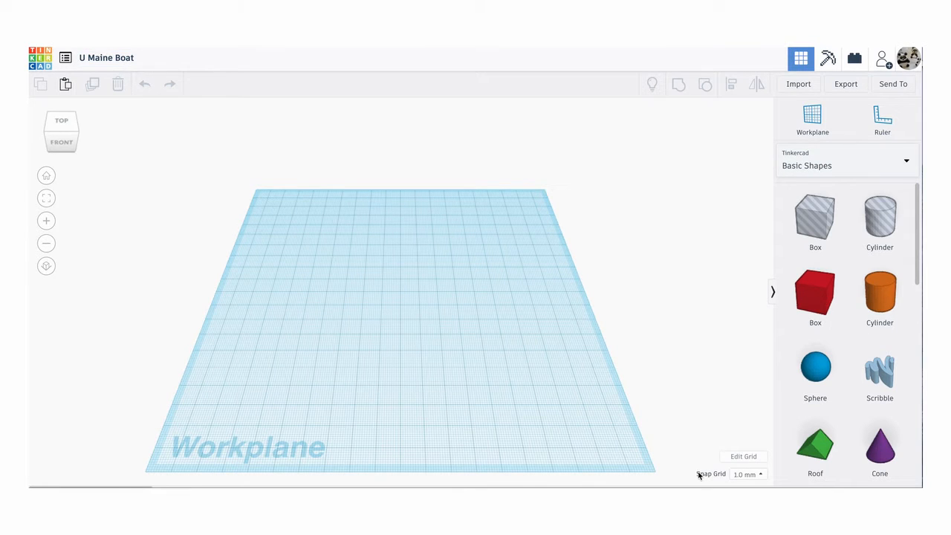
- Apply the grid in millimeters at 200 by 200 and turn the snap grid off
{"action": "left_click", "coordinate": [743, 456]}
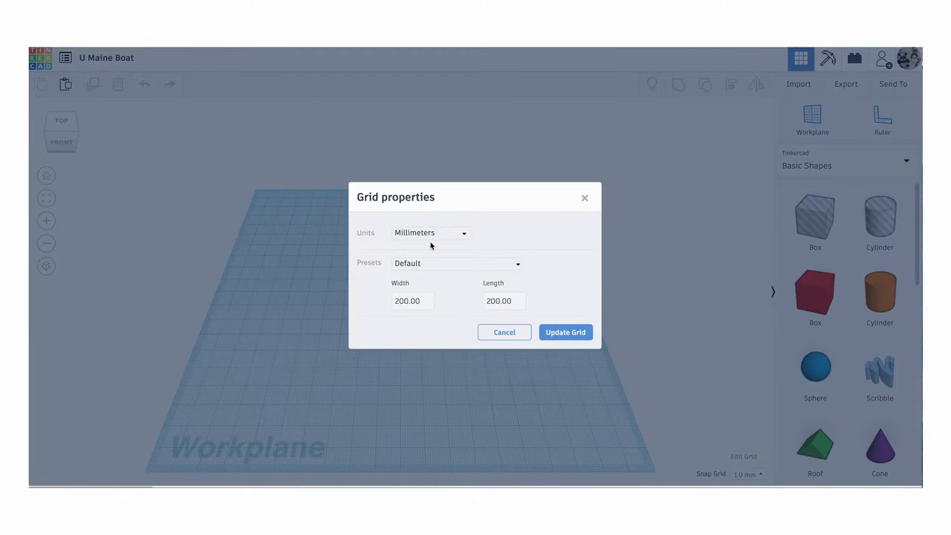
{"action": "left_click", "coordinate": [562, 333]}
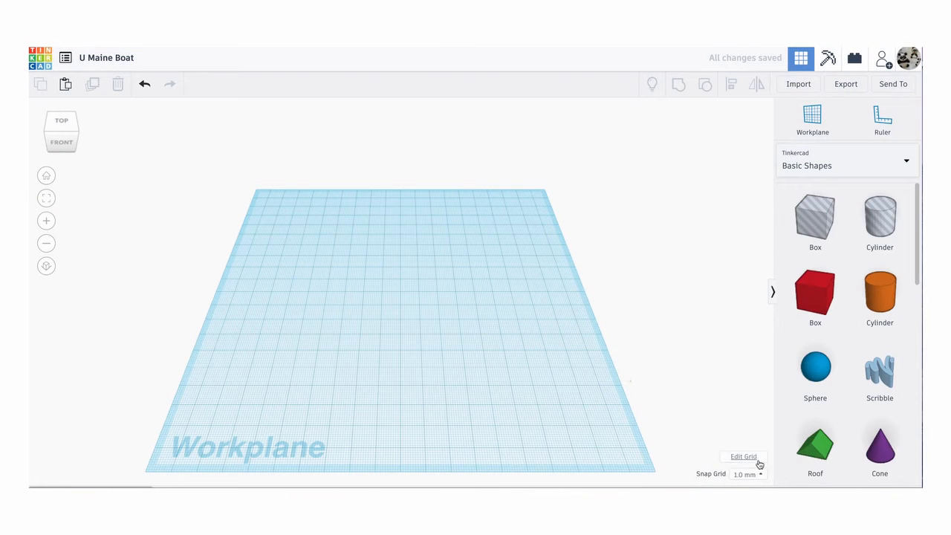
{"action": "left_click", "coordinate": [746, 474]}
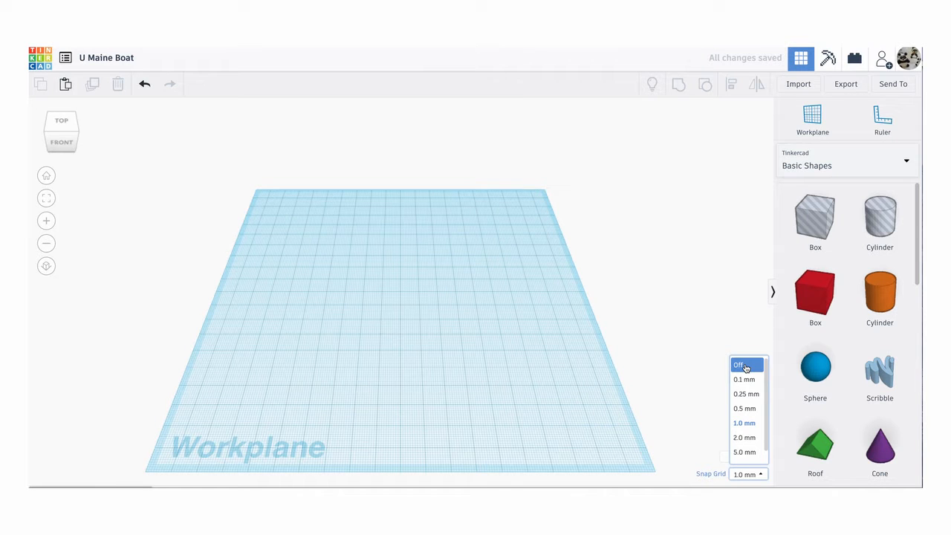
{"action": "left_click", "coordinate": [745, 368]}
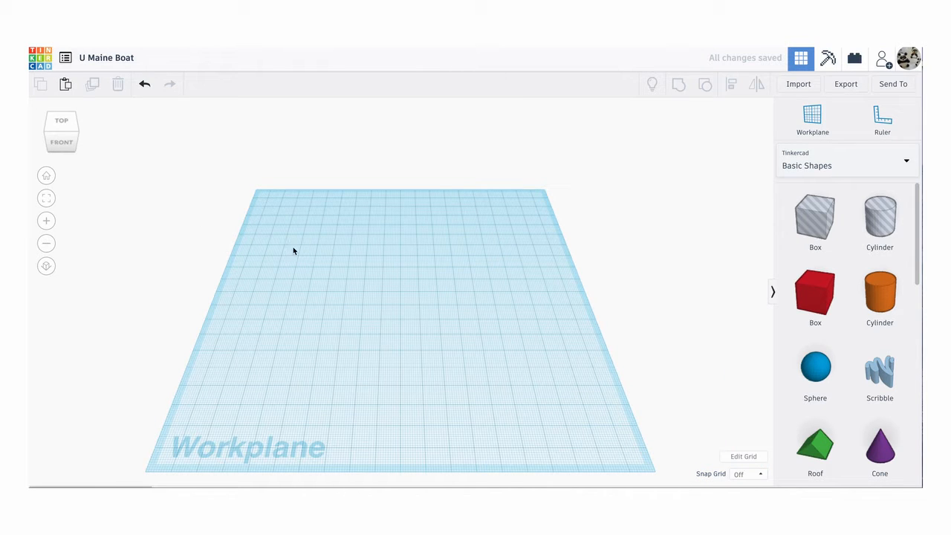
- Examine the empty workplane from different angles and distances, then return to the home view
{"action": "right_click_drag", "start_coordinate": [293, 251], "coordinate": [248, 218]}
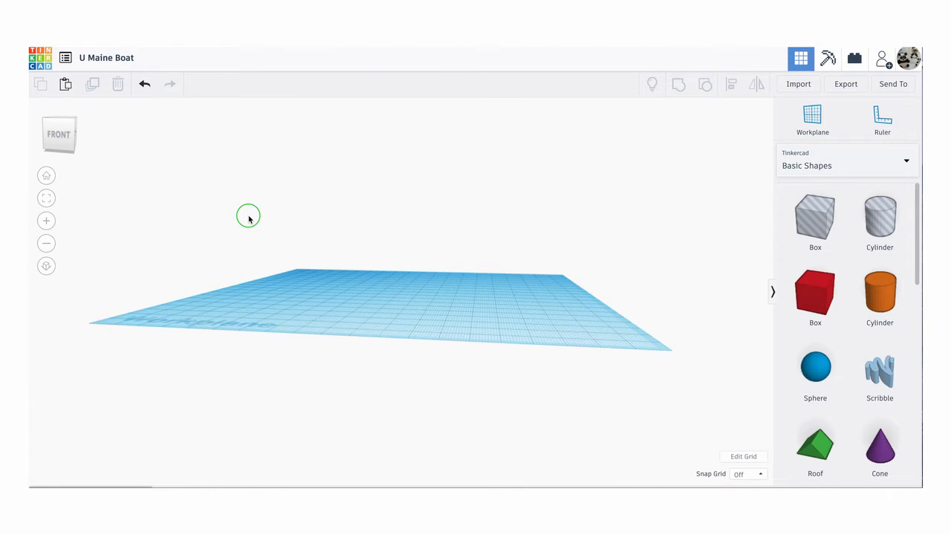
{"action": "right_click_drag", "start_coordinate": [249, 218], "coordinate": [308, 246]}
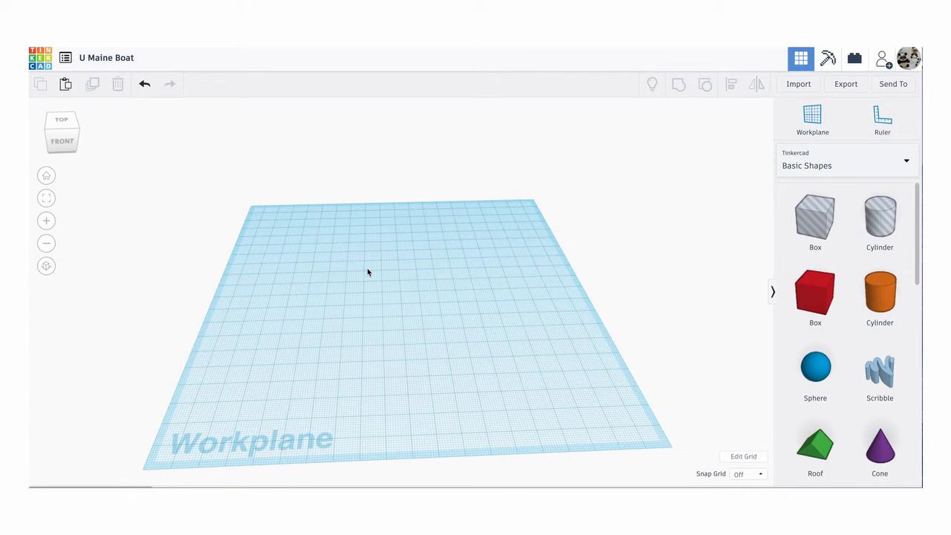
{"action": "scroll", "coordinate": [367, 268], "scroll_direction": "down", "scroll_amount": 4}
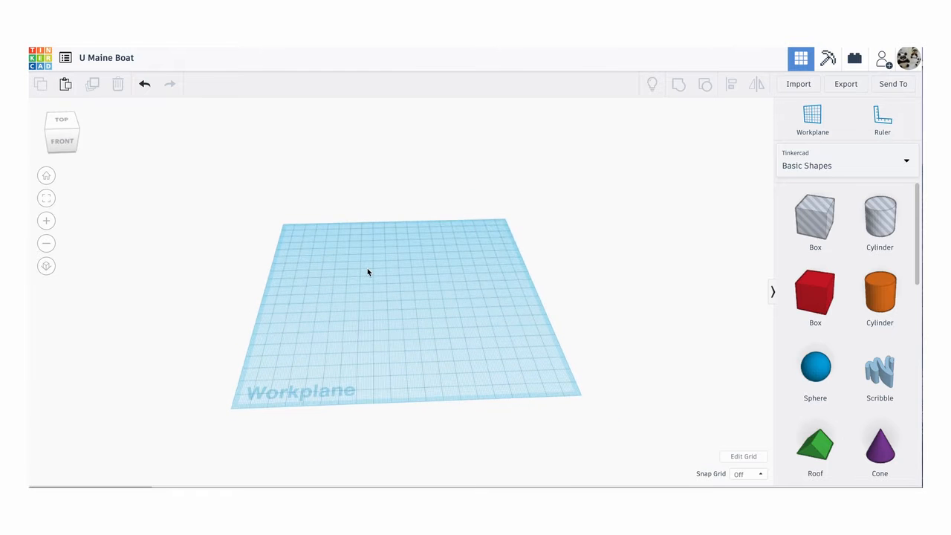
{"action": "scroll", "coordinate": [367, 268], "scroll_direction": "up", "scroll_amount": 4}
{"action": "middle_click_drag", "start_coordinate": [346, 289], "coordinate": [344, 252]}
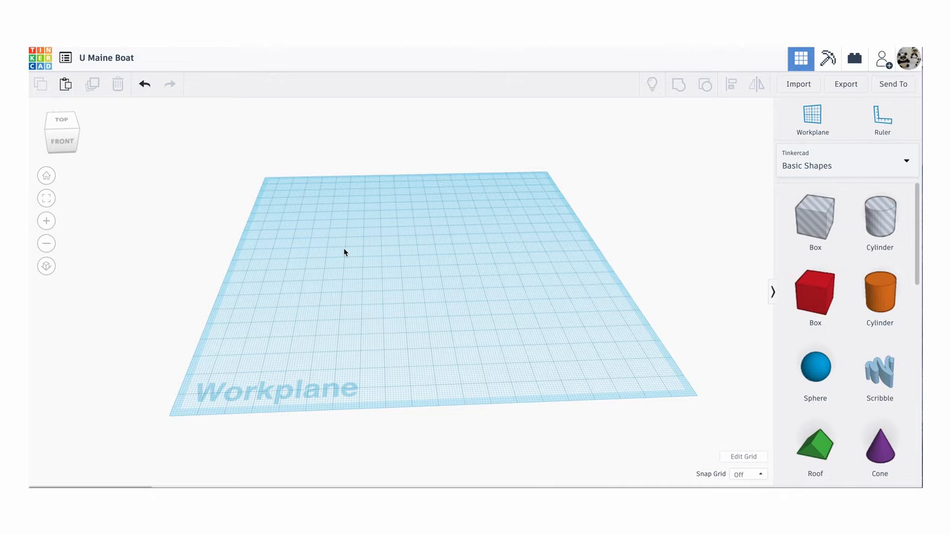
{"action": "middle_click_drag", "start_coordinate": [343, 252], "coordinate": [363, 277]}
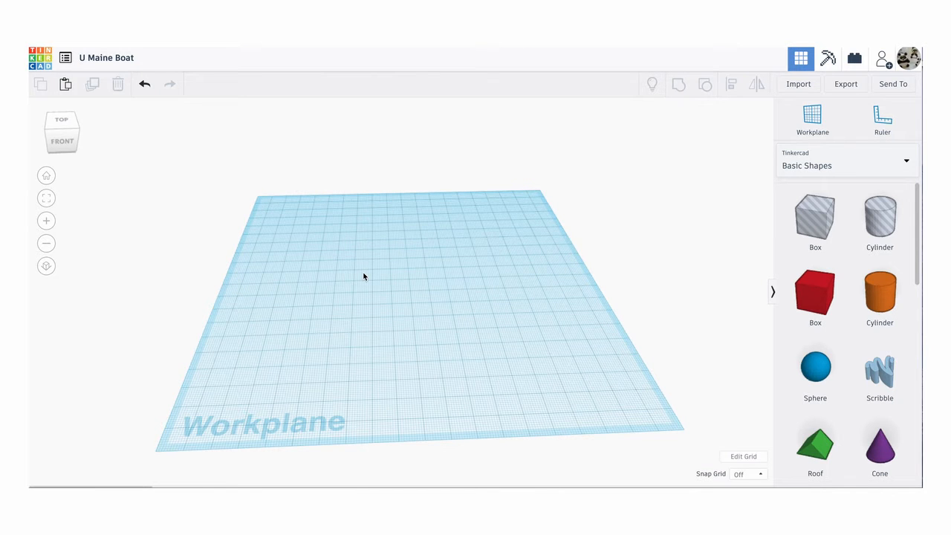
{"action": "mouse_move", "coordinate": [56, 135]}
{"action": "left_mouse_down"}
{"action": "mouse_move", "coordinate": [63, 140]}
{"action": "mouse_move", "coordinate": [56, 131]}
{"action": "mouse_move", "coordinate": [52, 139]}
{"action": "left_mouse_up"}
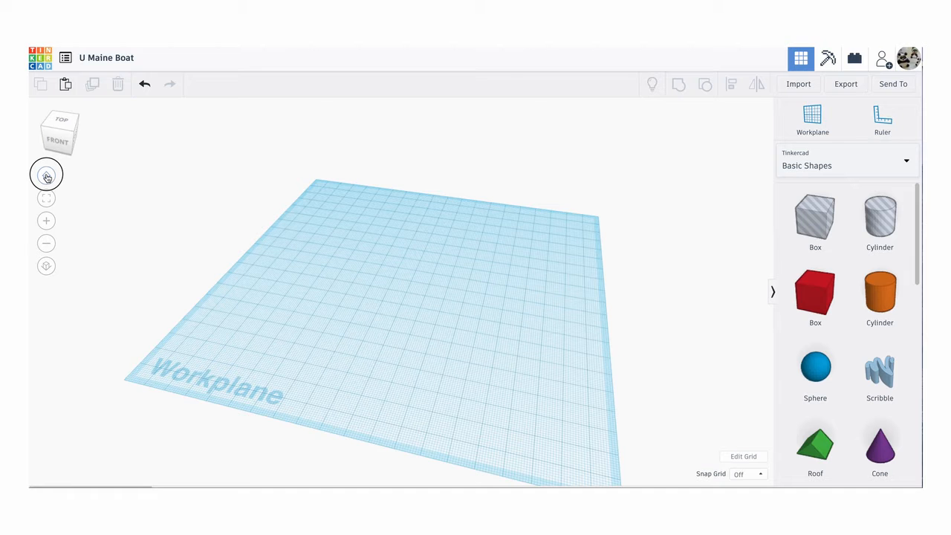
{"action": "left_click", "coordinate": [46, 176]}
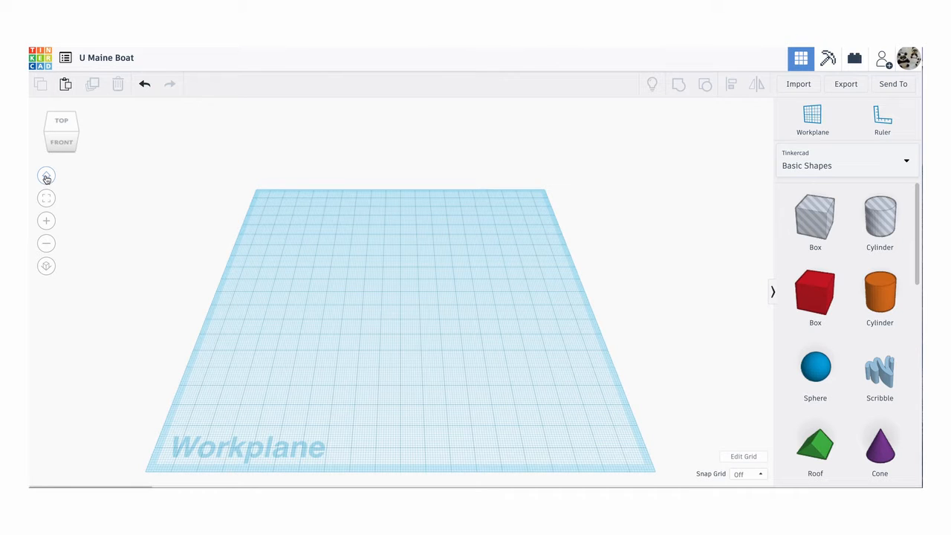
- Add a cone to the far-left area of the workplane and set its sides to 5
{"action": "scroll", "coordinate": [866, 326], "scroll_direction": "down", "scroll_amount": 3}
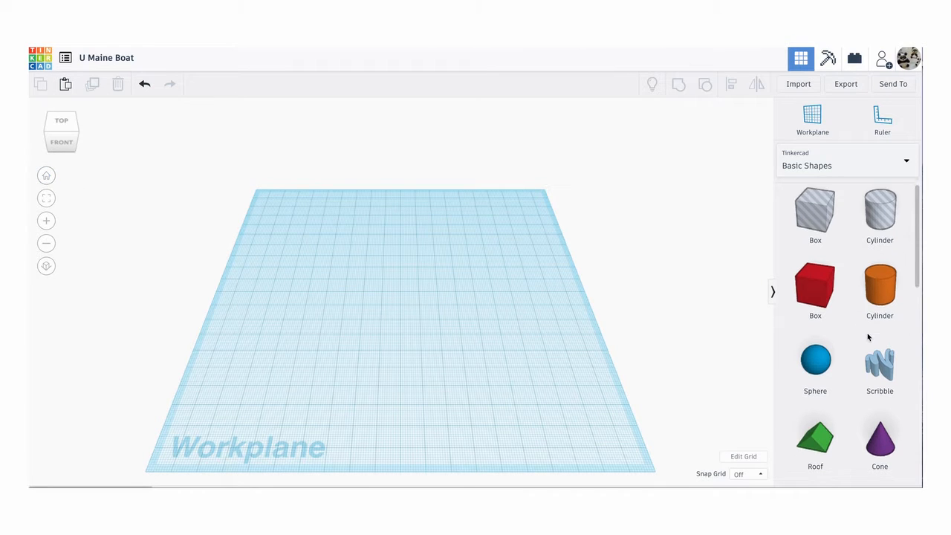
{"action": "left_click_drag", "start_coordinate": [879, 212], "coordinate": [291, 279]}
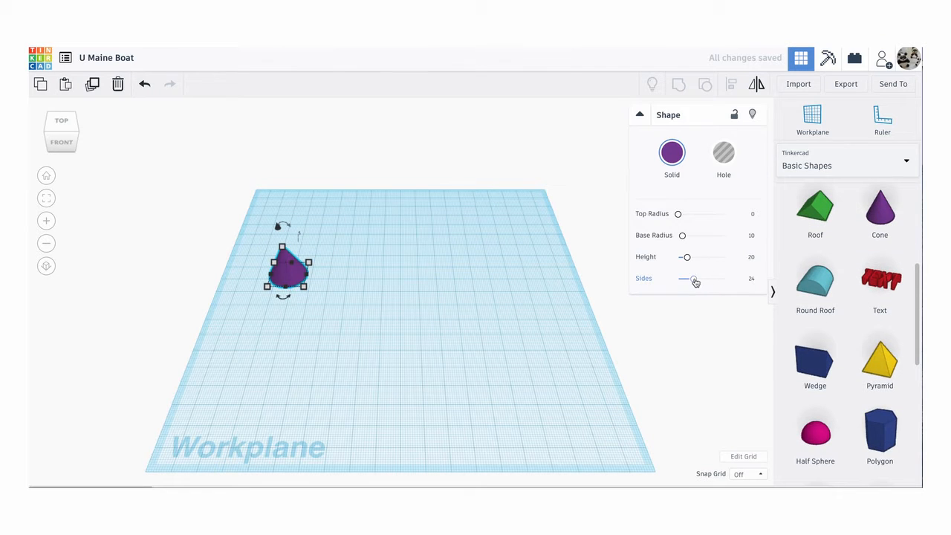
{"action": "left_click_drag", "start_coordinate": [693, 278], "coordinate": [685, 281]}
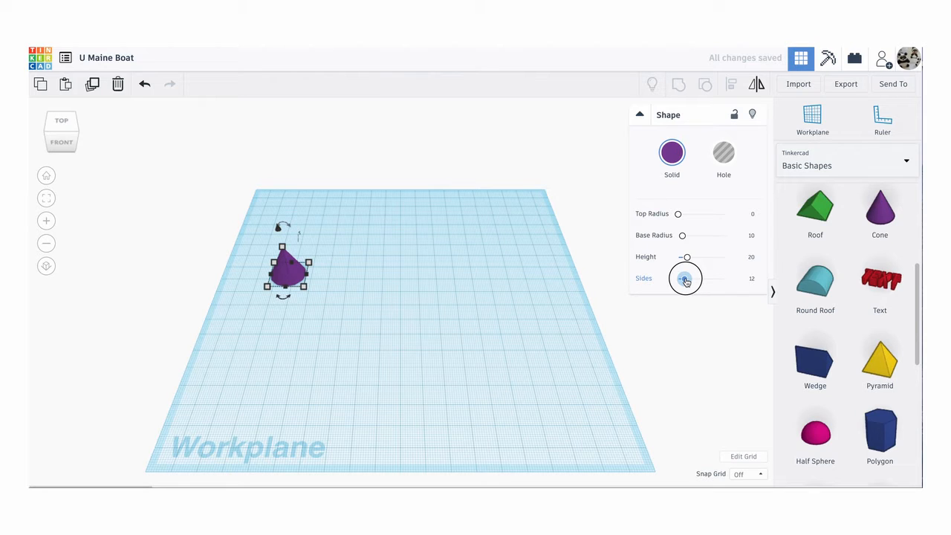
{"action": "left_click_drag", "start_coordinate": [685, 281], "coordinate": [682, 278]}
{"action": "left_click", "coordinate": [750, 279]}
{"action": "type", "text": "5"}
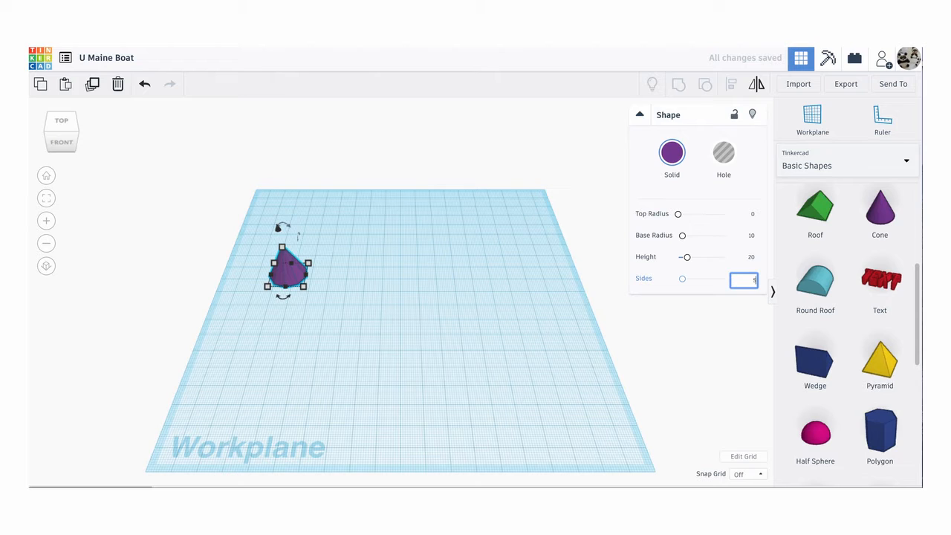
{"action": "key", "text": "Return"}
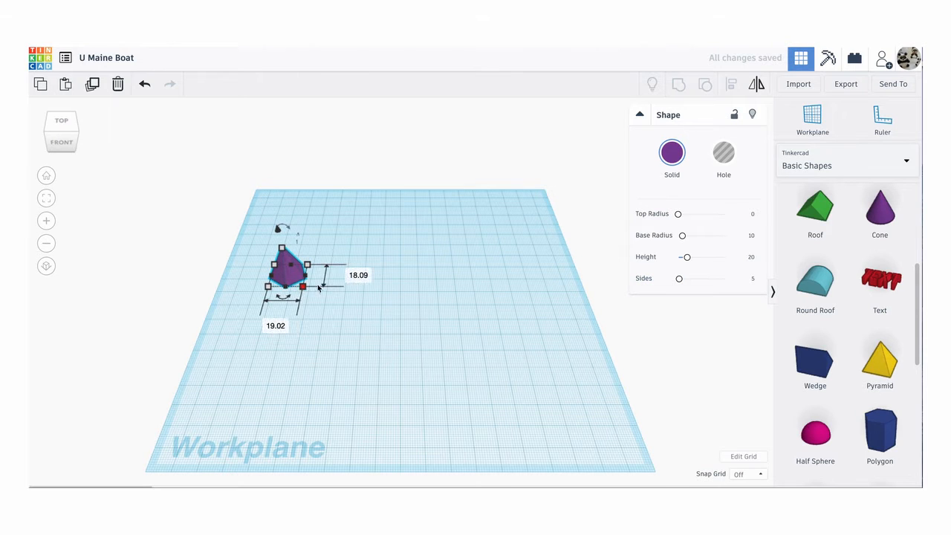
- Set the five-sided cone's length, width and height to 30 mm each
{"action": "left_click", "coordinate": [348, 275]}
{"action": "type", "text": "30"}
{"action": "key", "text": "Return"}
{"action": "left_click", "coordinate": [271, 342]}
{"action": "type", "text": "30"}
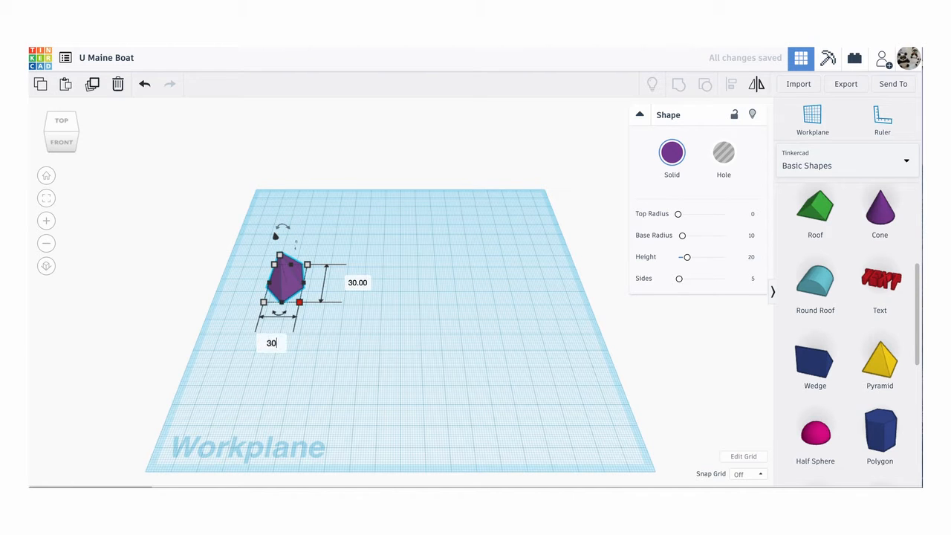
{"action": "key", "text": "Return"}
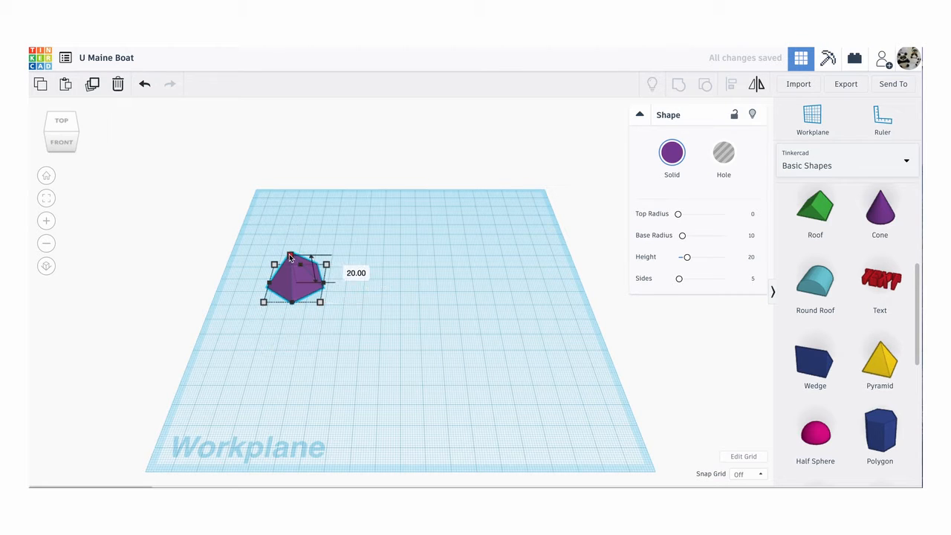
{"action": "left_click", "coordinate": [338, 268]}
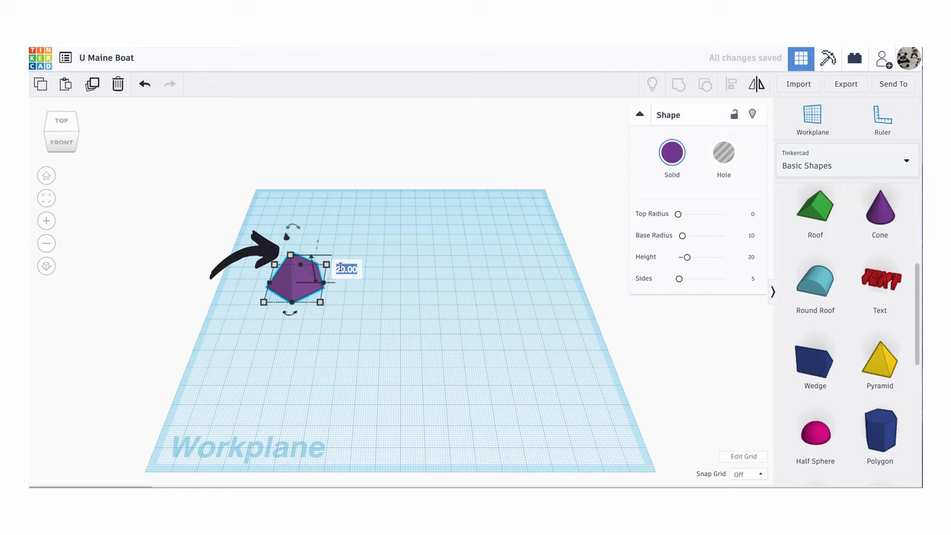
{"action": "type", "text": "30"}
{"action": "key", "text": "Return"}
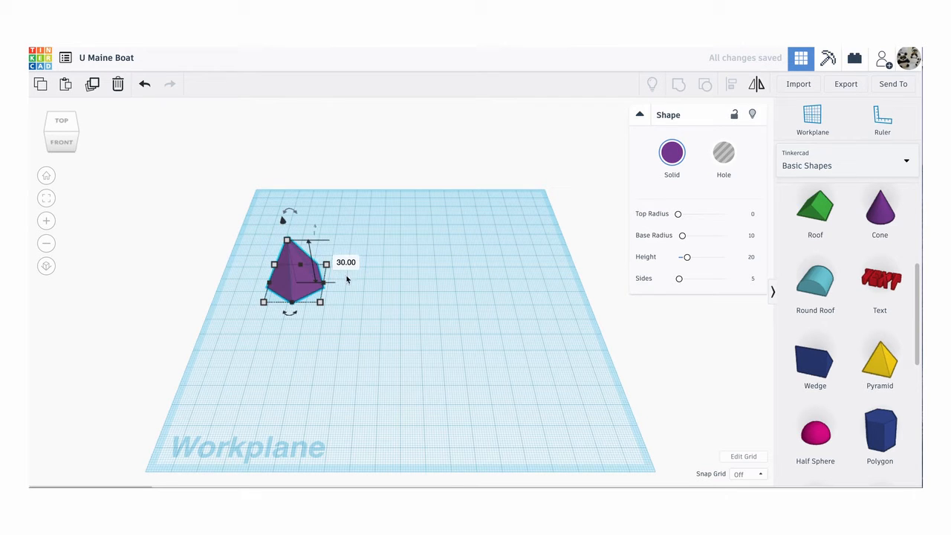
{"action": "left_click", "coordinate": [364, 306]}
- Add a polygon with 5 sides to the right of the cone and size it 30 mm long, 30 mm wide and 70 mm high
{"action": "left_click_drag", "start_coordinate": [876, 437], "coordinate": [448, 283]}
{"action": "left_click_drag", "start_coordinate": [693, 215], "coordinate": [690, 217]}
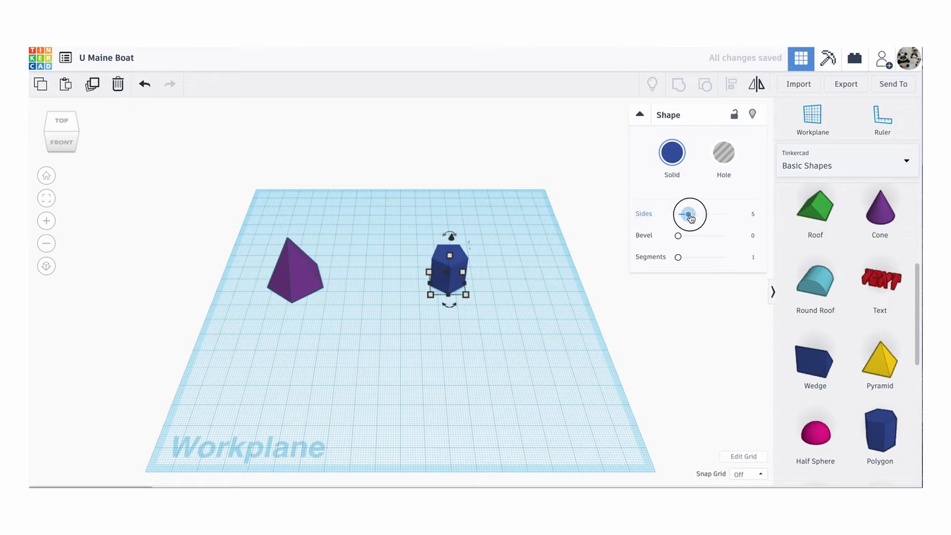
{"action": "left_click", "coordinate": [516, 283]}
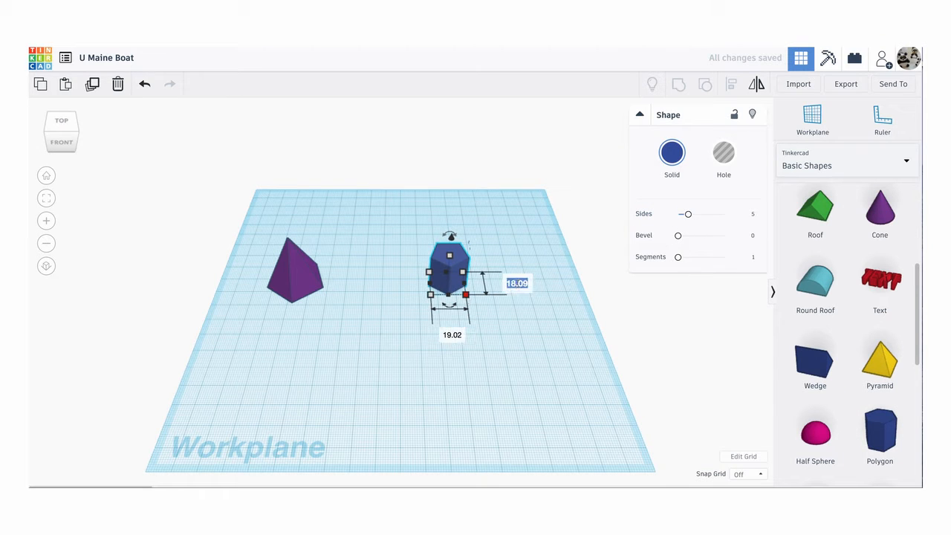
{"action": "type", "text": "30"}
{"action": "key", "text": "Tab"}
{"action": "type", "text": "30"}
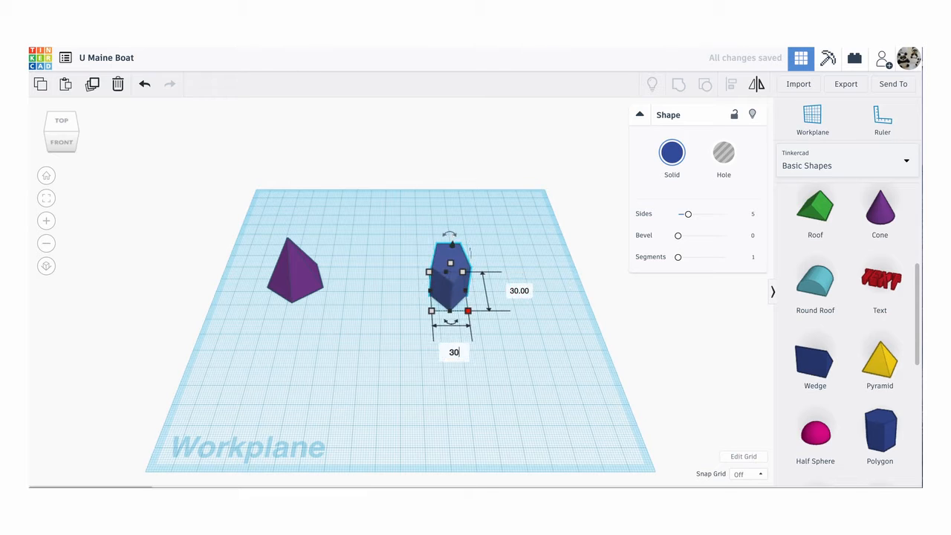
{"action": "key", "text": "Tab"}
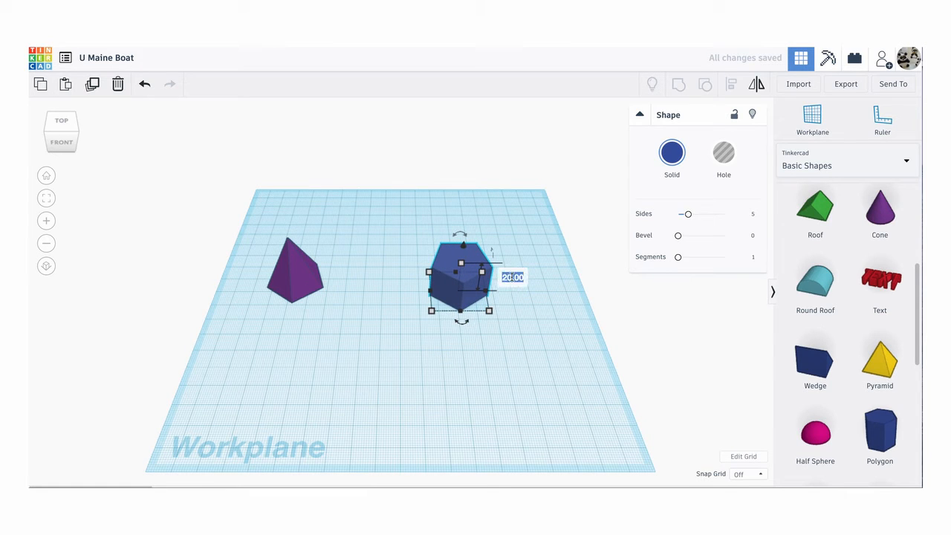
{"action": "type", "text": "70"}
{"action": "key", "text": "Return"}
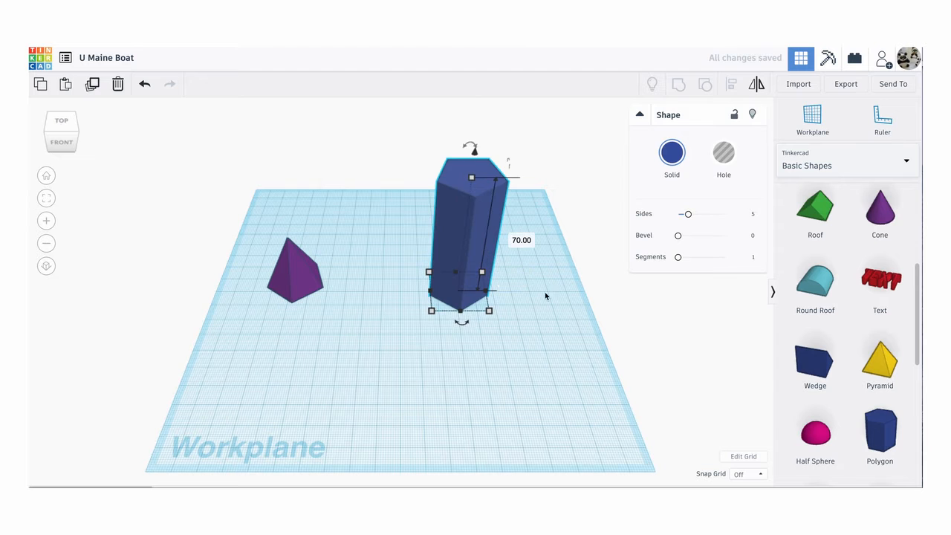
{"action": "left_click", "coordinate": [545, 296]}
- Raise the five-sided cone to 70 mm above the workplane
{"action": "mouse_move", "coordinate": [535, 301]}
{"action": "right_mouse_down"}
{"action": "mouse_move", "coordinate": [537, 284]}
{"action": "mouse_move", "coordinate": [540, 301]}
{"action": "right_mouse_up"}
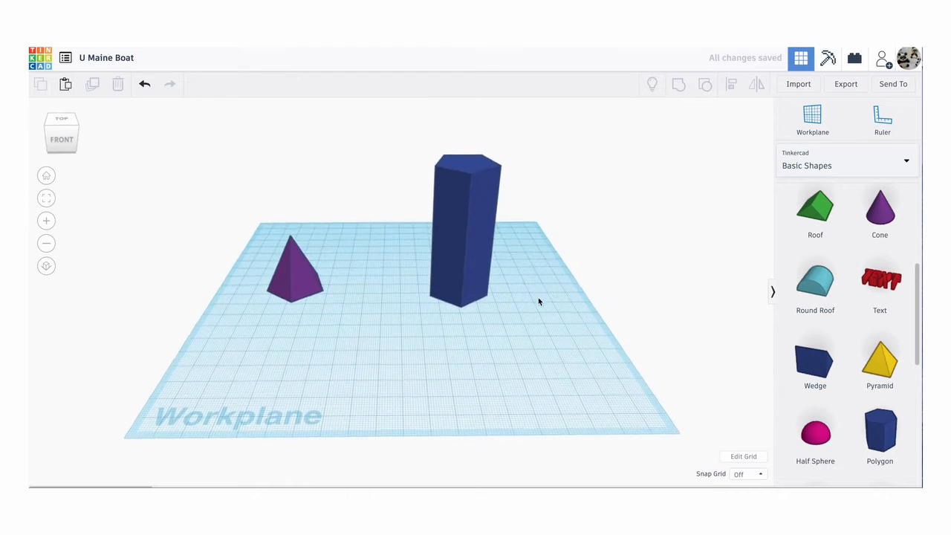
{"action": "left_click", "coordinate": [300, 319]}
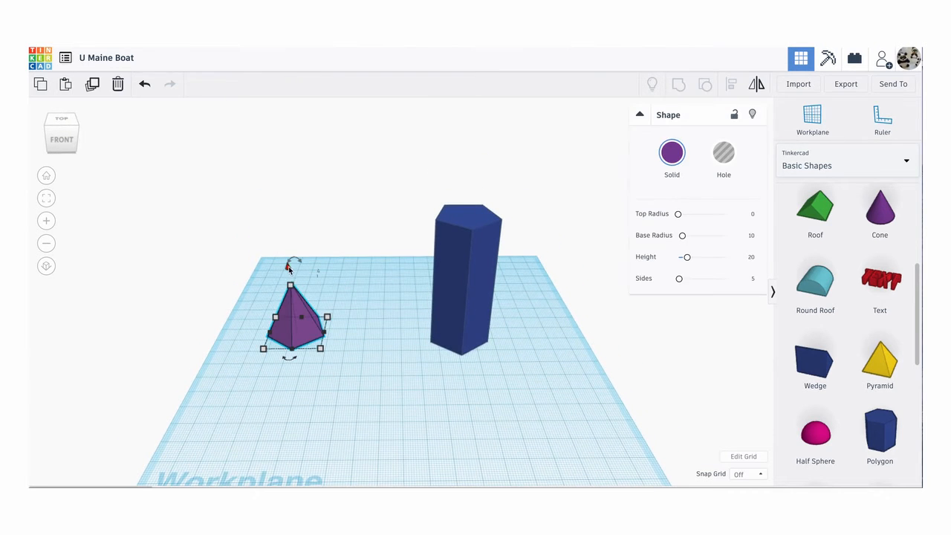
{"action": "left_click_drag", "start_coordinate": [289, 269], "coordinate": [283, 121]}
{"action": "left_click", "coordinate": [370, 281]}
{"action": "type", "text": "7"}
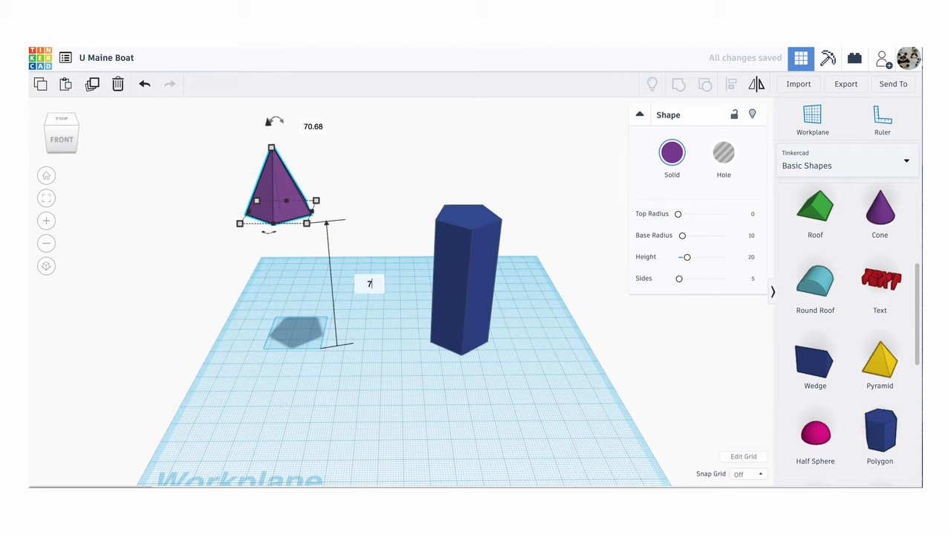
{"action": "type", "text": "0"}
{"action": "key", "text": "Return"}
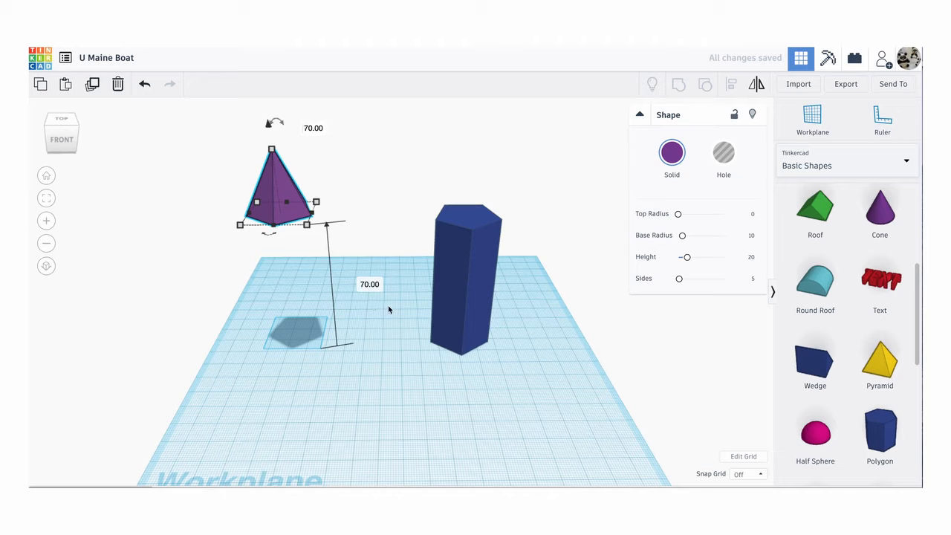
{"action": "left_click", "coordinate": [388, 312]}
- Align the five-sided cone and the polygon prism on their common center so the cone sits directly on top of the prism
{"action": "left_click_drag", "start_coordinate": [220, 159], "coordinate": [548, 364]}
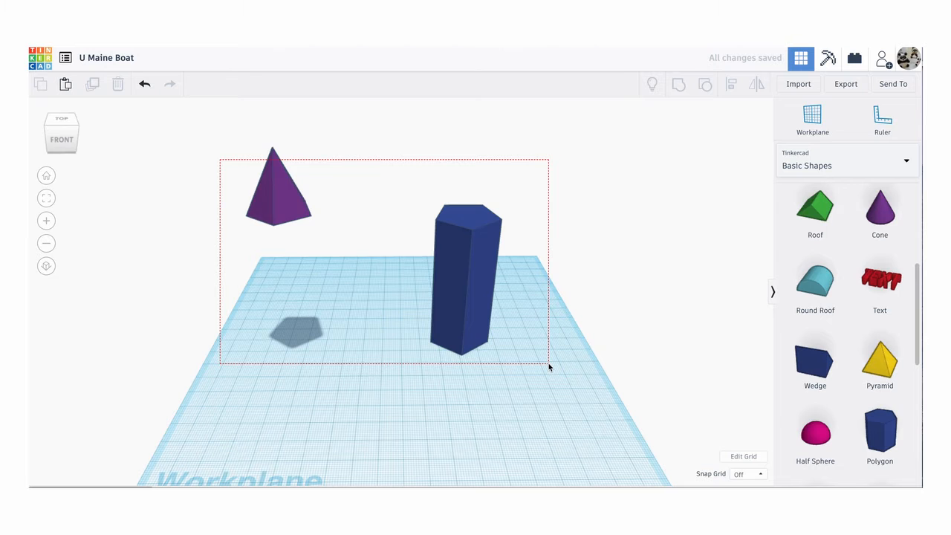
{"action": "left_click_drag", "start_coordinate": [549, 366], "coordinate": [550, 366]}
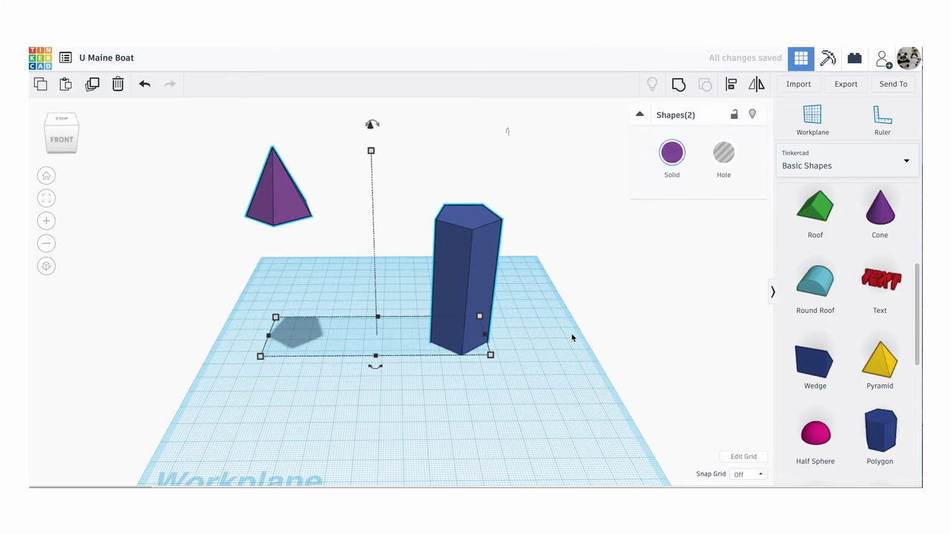
{"action": "left_click", "coordinate": [732, 86]}
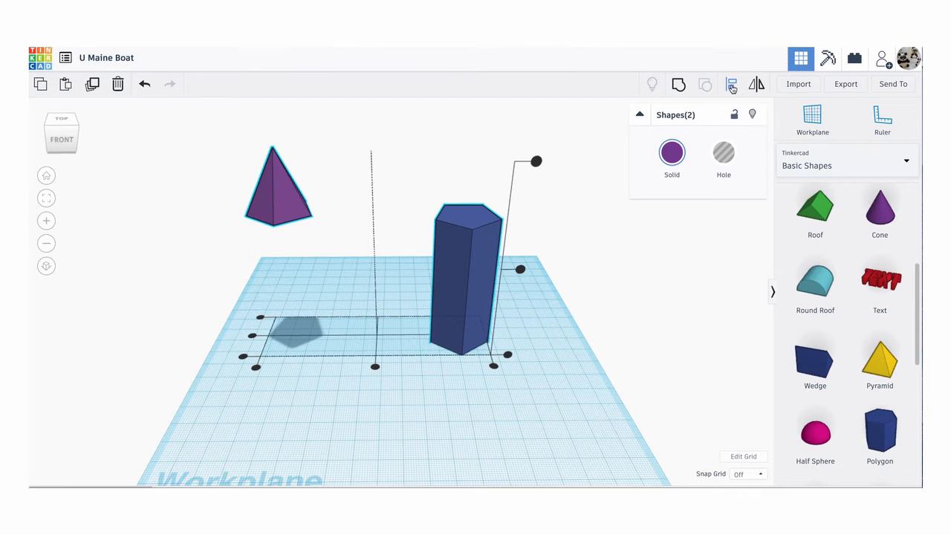
{"action": "left_click", "coordinate": [375, 368]}
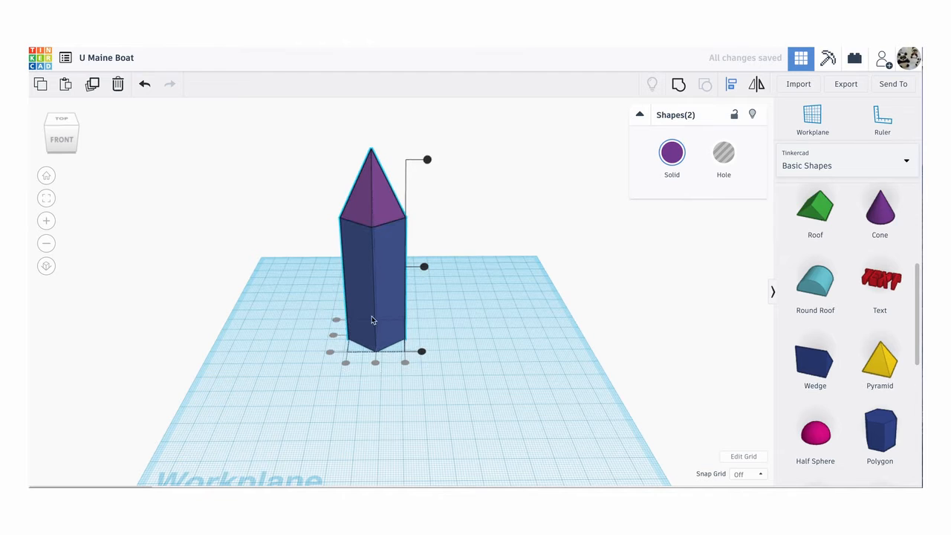
- Group the cone and the polygon prism into one solid hull shape
{"action": "left_click_drag", "start_coordinate": [458, 159], "coordinate": [302, 361]}
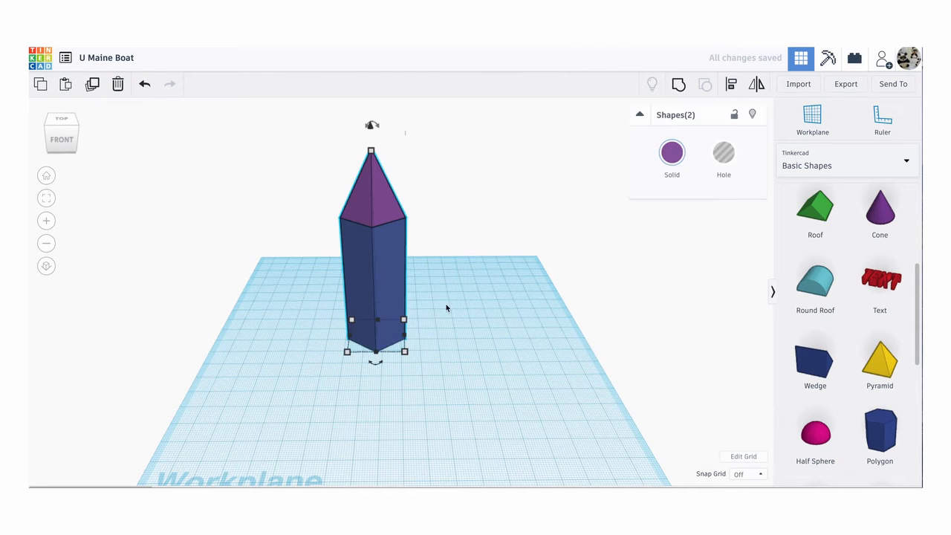
{"action": "left_click", "coordinate": [678, 84]}
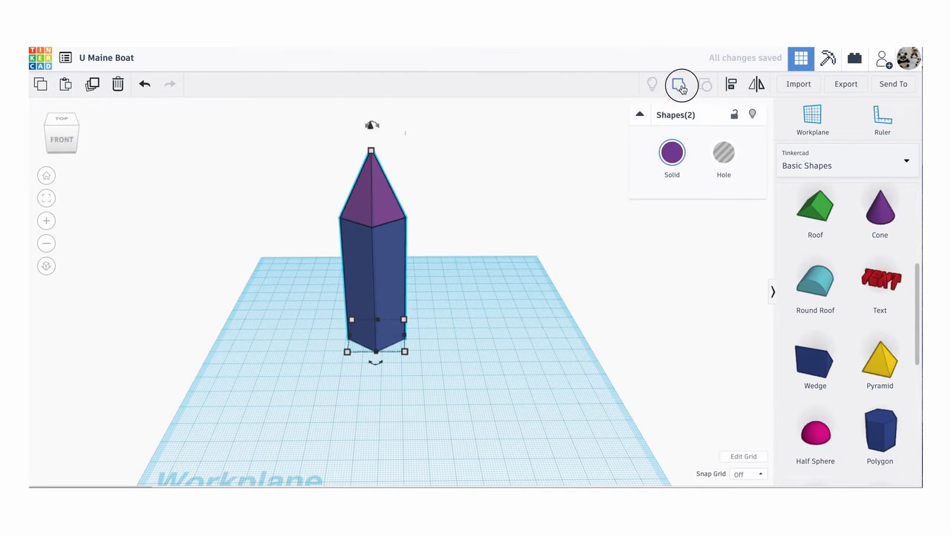
{"action": "left_click", "coordinate": [464, 257]}
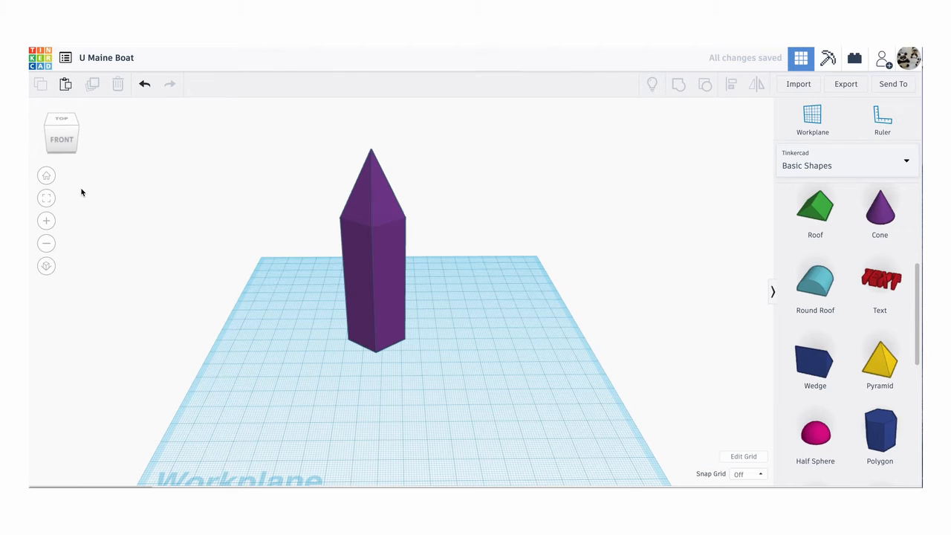
- From the left side view, rotate the grouped hull 90° so it lies horizontally with its tip pointing away from the Workplane label
{"action": "mouse_move", "coordinate": [63, 146]}
{"action": "left_mouse_down"}
{"action": "mouse_move", "coordinate": [72, 138]}
{"action": "mouse_move", "coordinate": [51, 139]}
{"action": "left_mouse_up"}
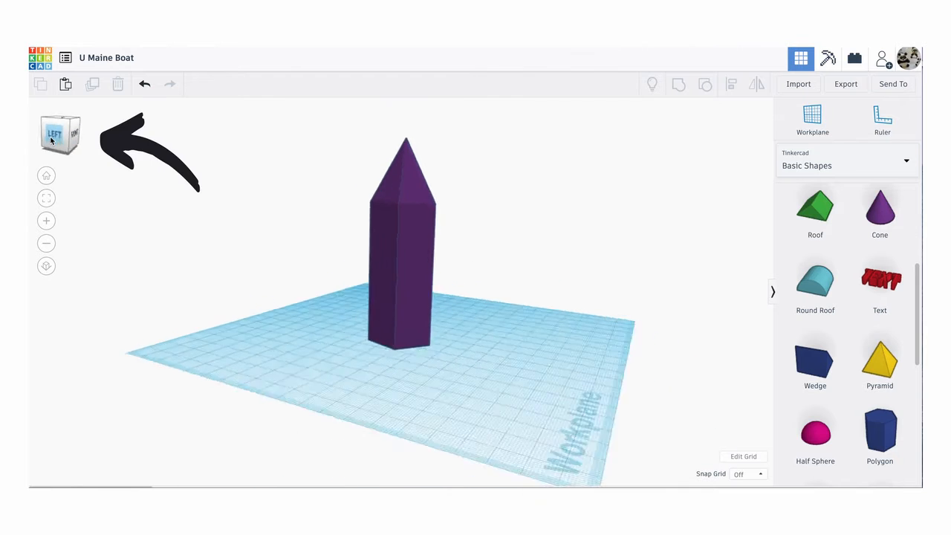
{"action": "left_click", "coordinate": [51, 140]}
{"action": "left_click", "coordinate": [554, 303]}
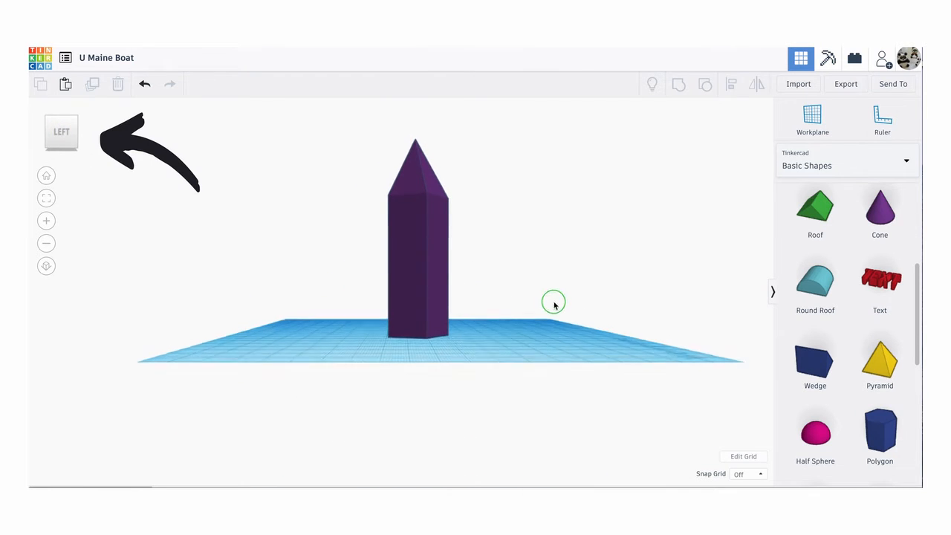
{"action": "right_click_drag", "start_coordinate": [553, 302], "coordinate": [555, 312]}
{"action": "middle_click_drag", "start_coordinate": [508, 216], "coordinate": [509, 224]}
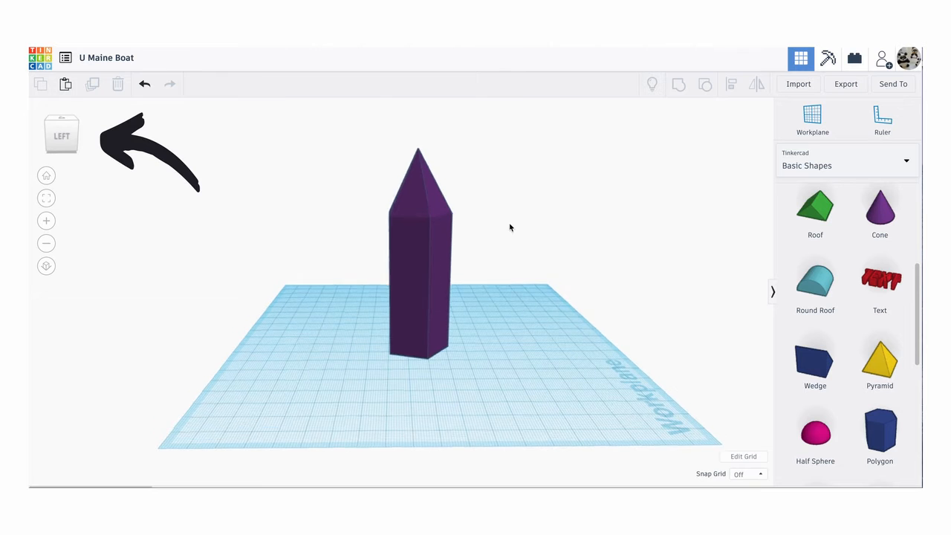
{"action": "left_click_drag", "start_coordinate": [509, 207], "coordinate": [353, 429]}
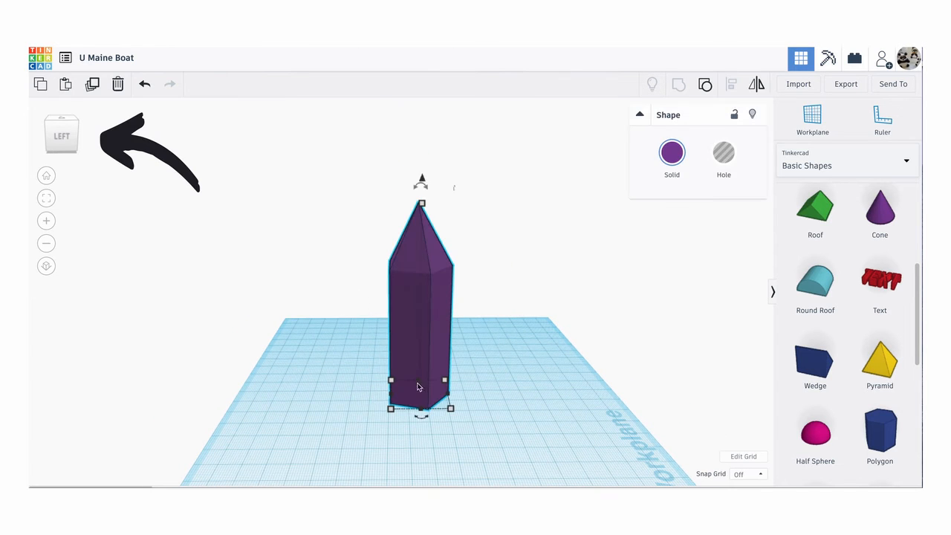
{"action": "left_click_drag", "start_coordinate": [420, 184], "coordinate": [420, 134]}
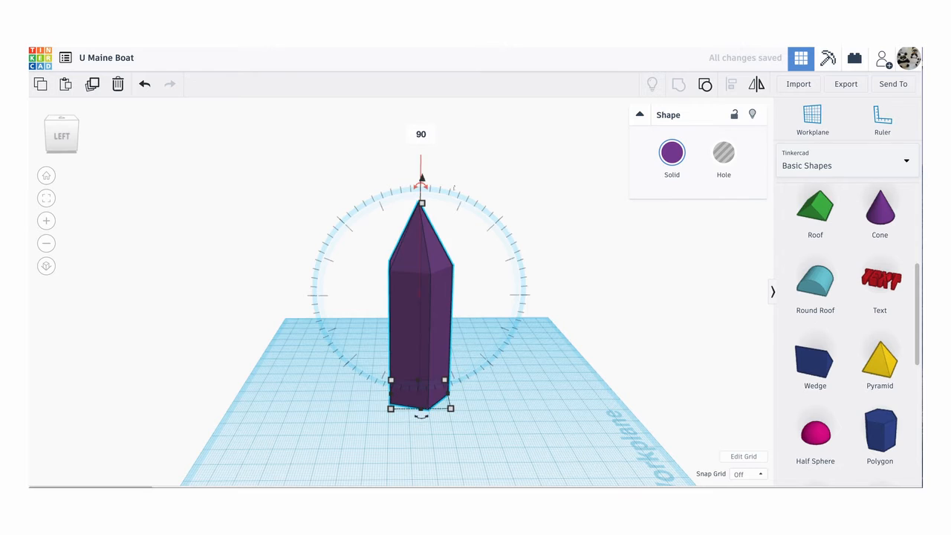
{"action": "key", "text": "Return"}
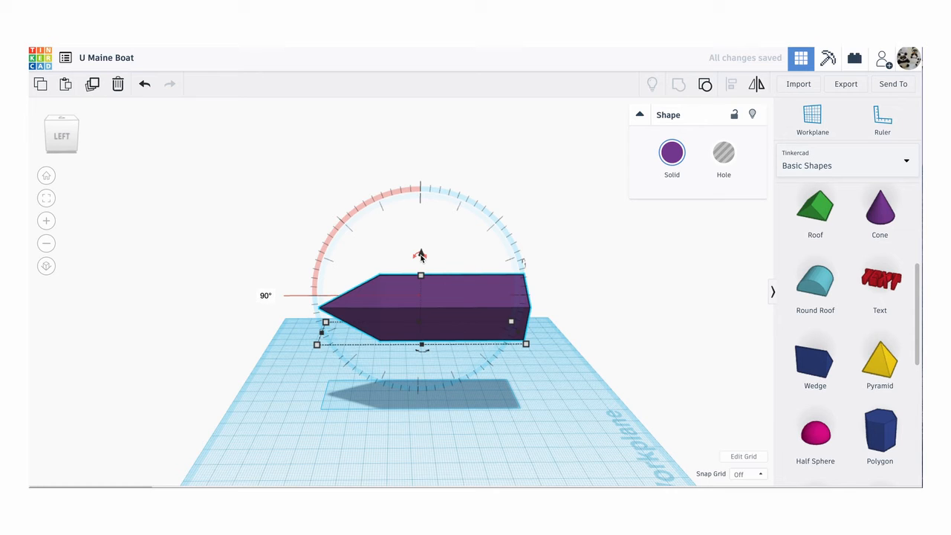
- Lower the horizontal hull onto the workplane by setting its height above the plane to 0
{"action": "left_click_drag", "start_coordinate": [421, 255], "coordinate": [420, 322]}
{"action": "left_click", "coordinate": [570, 411]}
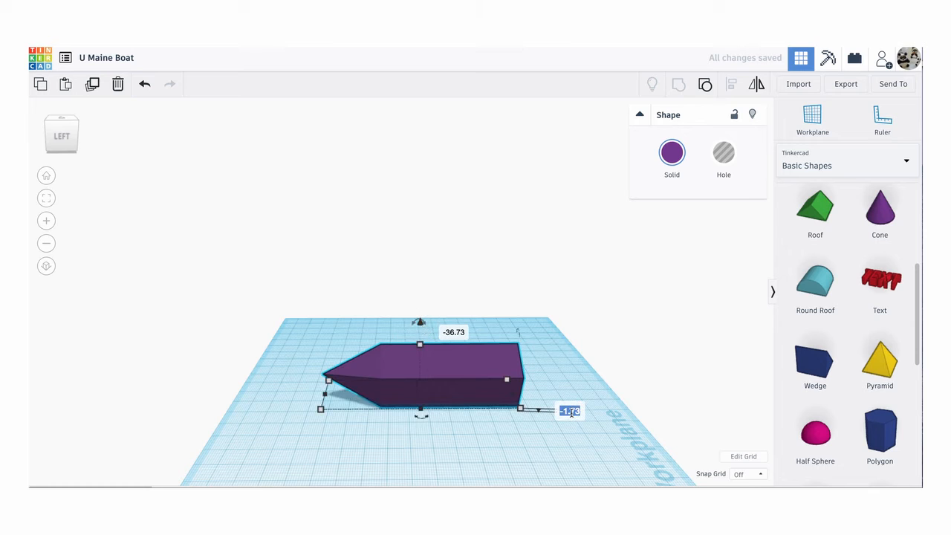
{"action": "type", "text": "0"}
{"action": "key", "text": "Return"}
{"action": "left_click", "coordinate": [557, 333]}
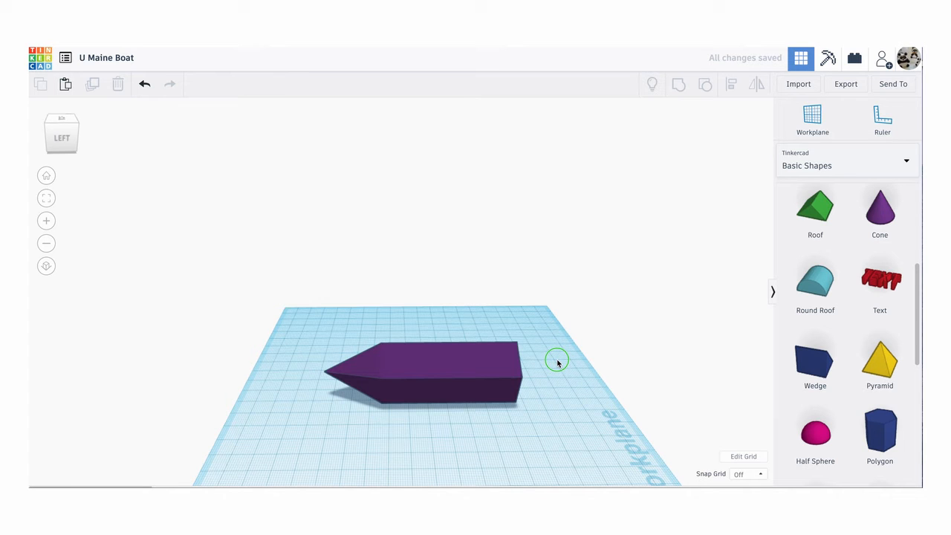
- Copy and paste the hull, and place the copy beside the original with both tips pointing the same way
{"action": "right_click_drag", "start_coordinate": [557, 360], "coordinate": [556, 370]}
{"action": "left_click", "coordinate": [482, 363]}
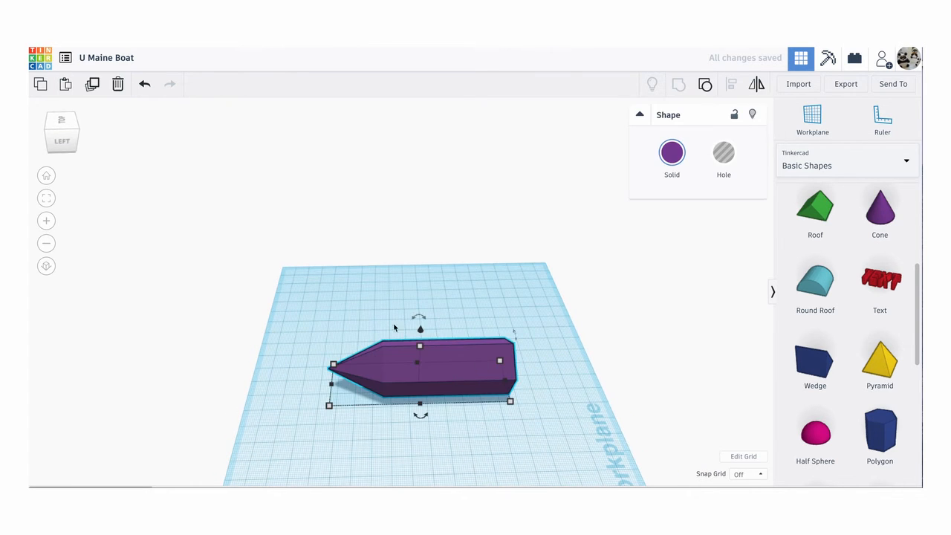
{"action": "left_click", "coordinate": [42, 86]}
{"action": "left_click", "coordinate": [66, 85]}
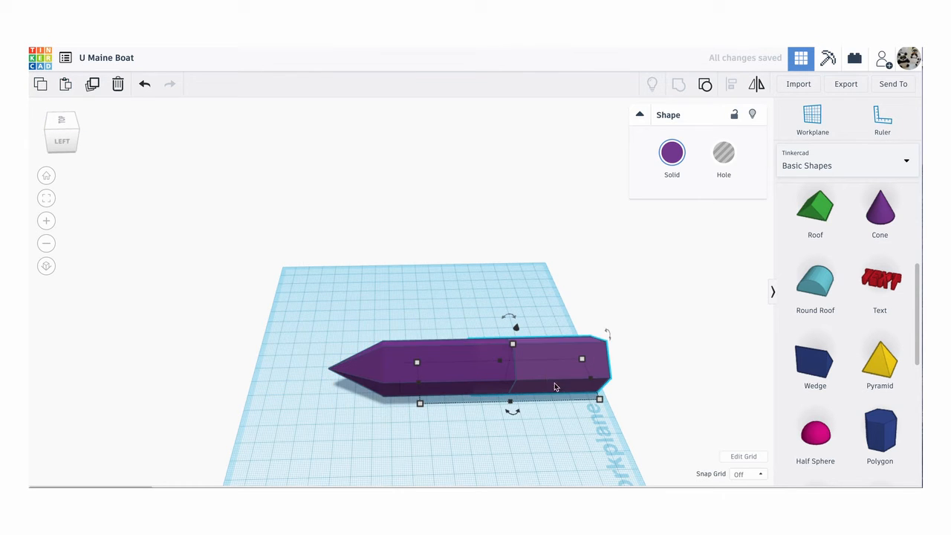
{"action": "left_click_drag", "start_coordinate": [554, 386], "coordinate": [448, 299]}
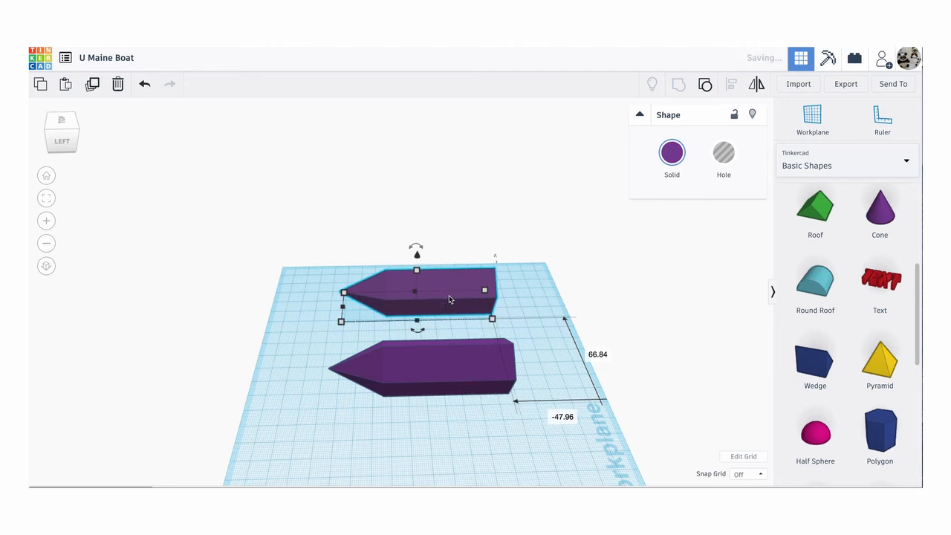
- Resize the copied hull to 28.5 mm wide and 98.5 mm long
{"action": "left_click", "coordinate": [529, 303]}
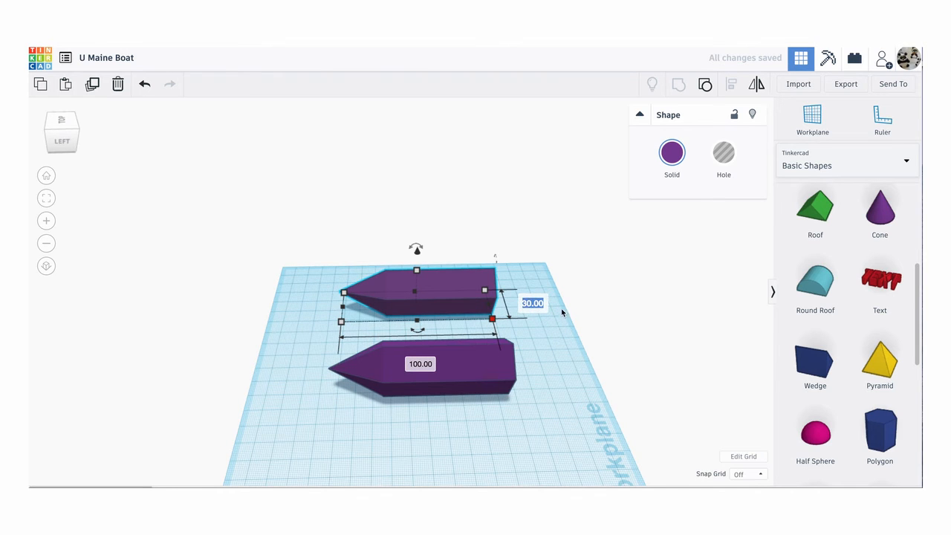
{"action": "type", "text": "28.5"}
{"action": "key", "text": "Return"}
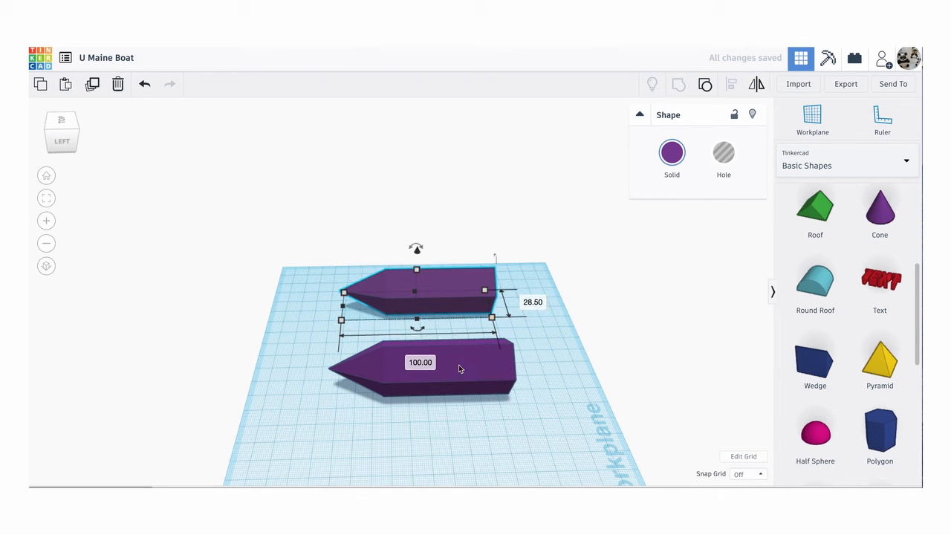
{"action": "left_click", "coordinate": [435, 364]}
{"action": "type", "text": "98"}
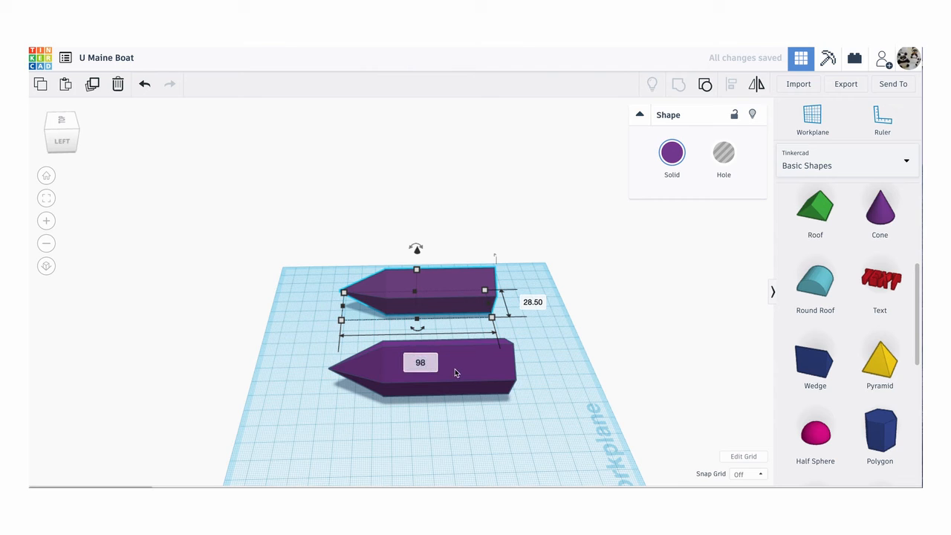
{"action": "type", "text": ".5"}
{"action": "key", "text": "Return"}
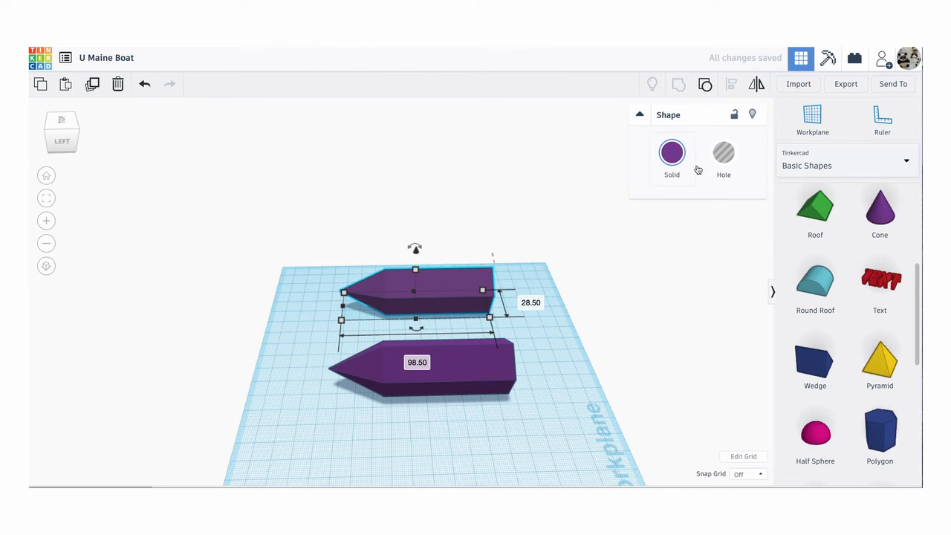
- Turn the smaller hull copy into a hole and raise it 1.5 mm above the workplane
{"action": "left_click", "coordinate": [723, 153]}
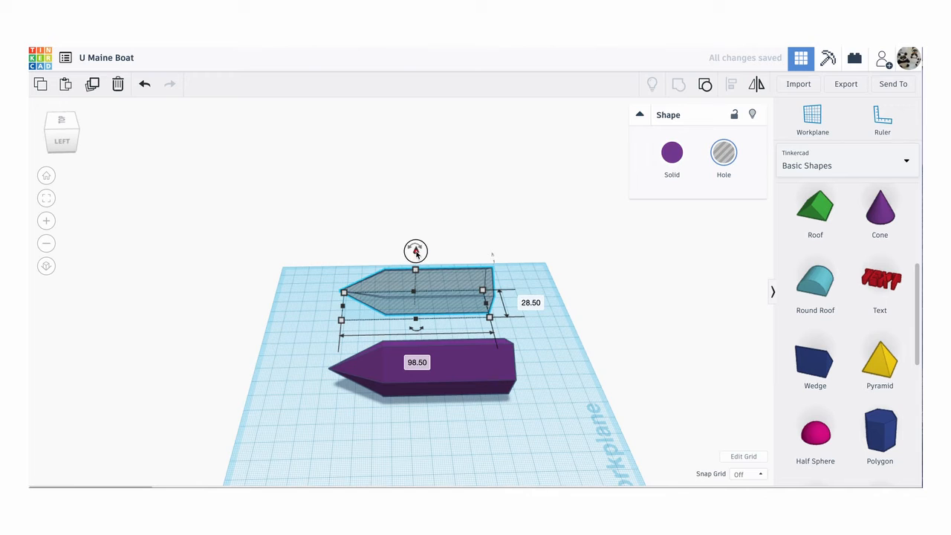
{"action": "left_click_drag", "start_coordinate": [417, 254], "coordinate": [417, 249]}
{"action": "left_click", "coordinate": [537, 317]}
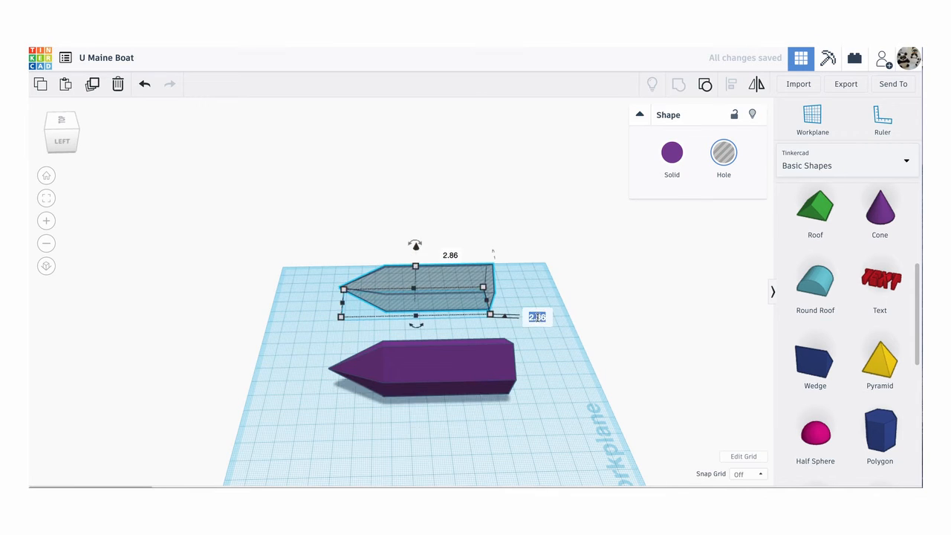
{"action": "type", "text": "1.5"}
{"action": "key", "text": "Return"}
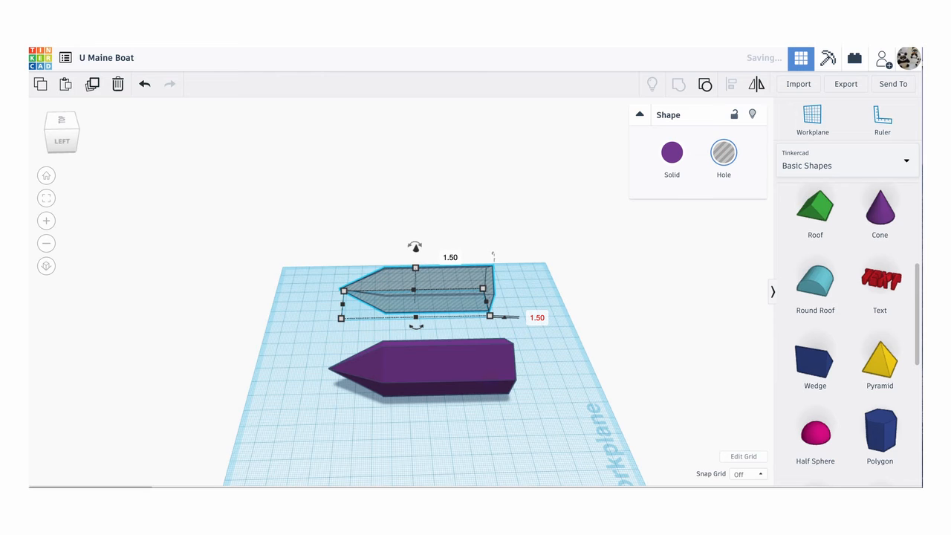
{"action": "left_click", "coordinate": [554, 250]}
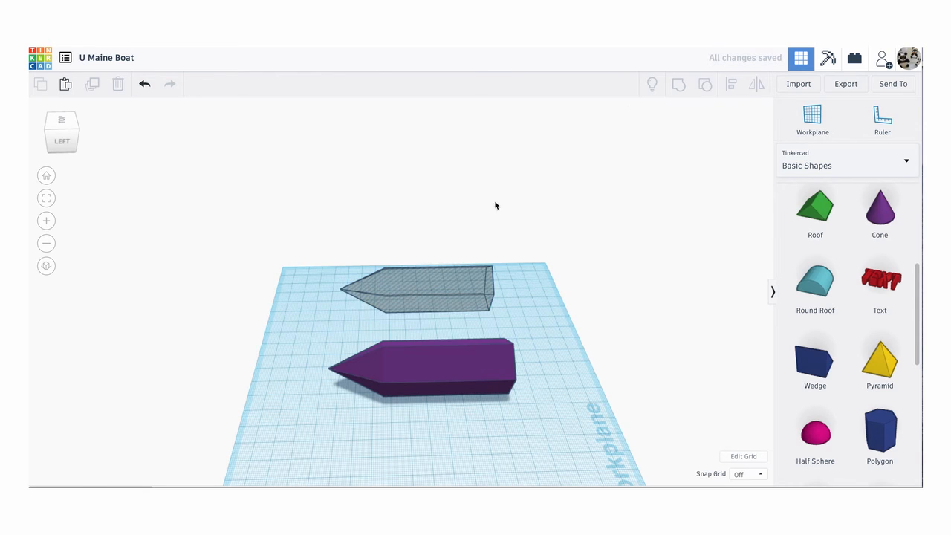
- Align the hull-shaped hole with the solid hull, flush at the pointed tips and centered across the width
{"action": "left_click_drag", "start_coordinate": [495, 204], "coordinate": [393, 425]}
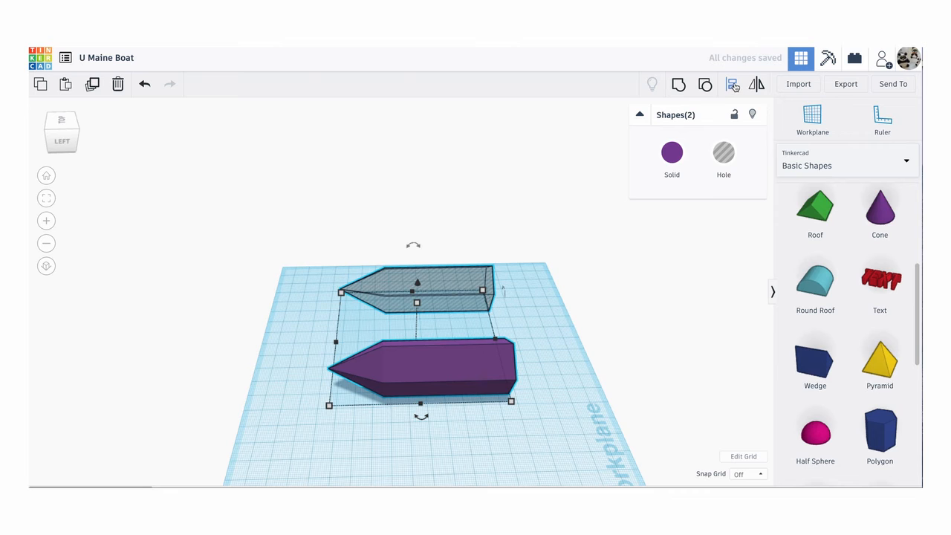
{"action": "left_click", "coordinate": [733, 84]}
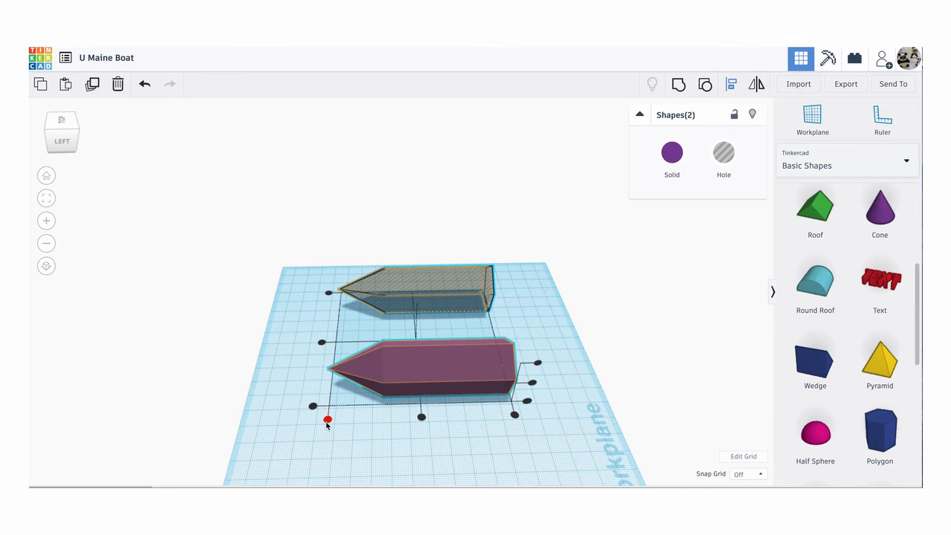
{"action": "left_click", "coordinate": [327, 421]}
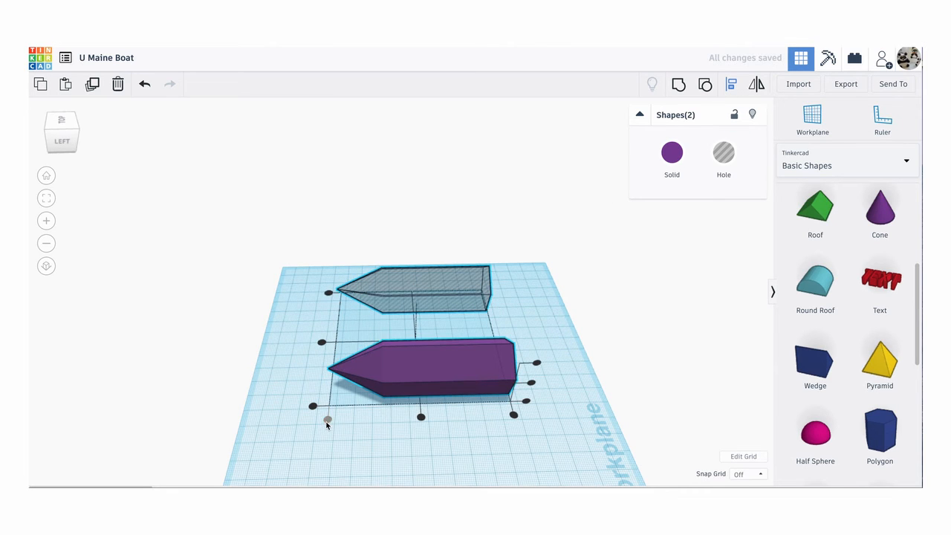
{"action": "left_click", "coordinate": [321, 343]}
{"action": "left_click", "coordinate": [416, 280]}
{"action": "right_click_drag", "start_coordinate": [415, 281], "coordinate": [501, 263]}
- Group the solid hull with the hull-shaped hole to hollow out the boat's interior
{"action": "left_click_drag", "start_coordinate": [475, 240], "coordinate": [345, 387]}
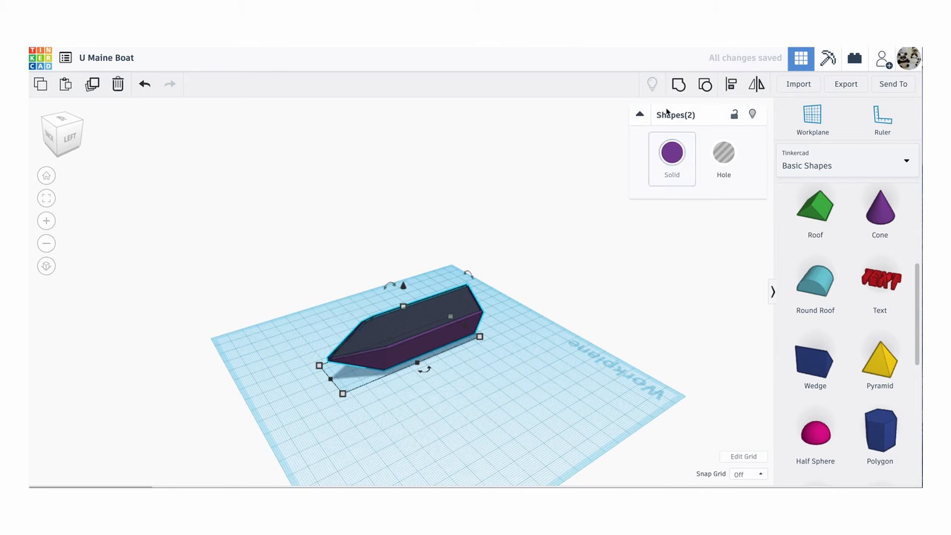
{"action": "left_click", "coordinate": [678, 90]}
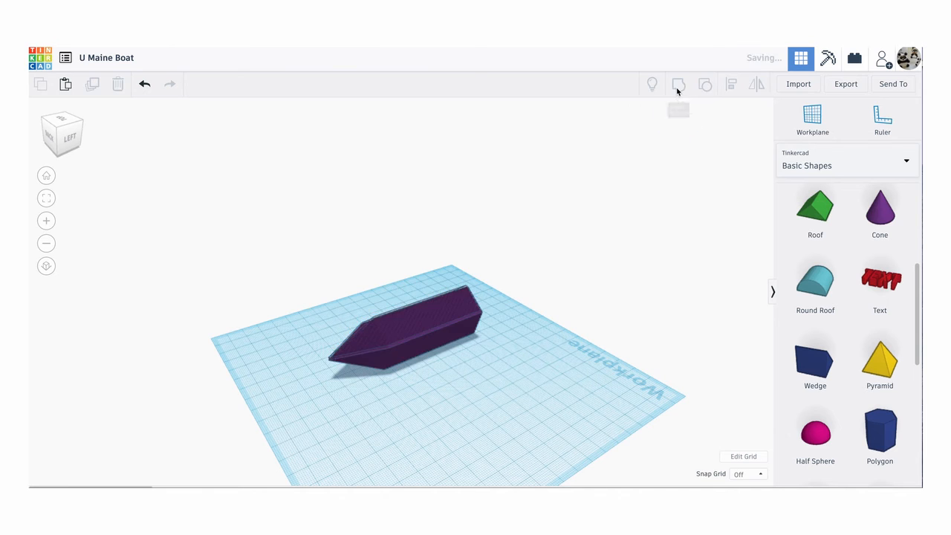
{"action": "right_click_drag", "start_coordinate": [558, 282], "coordinate": [543, 336]}
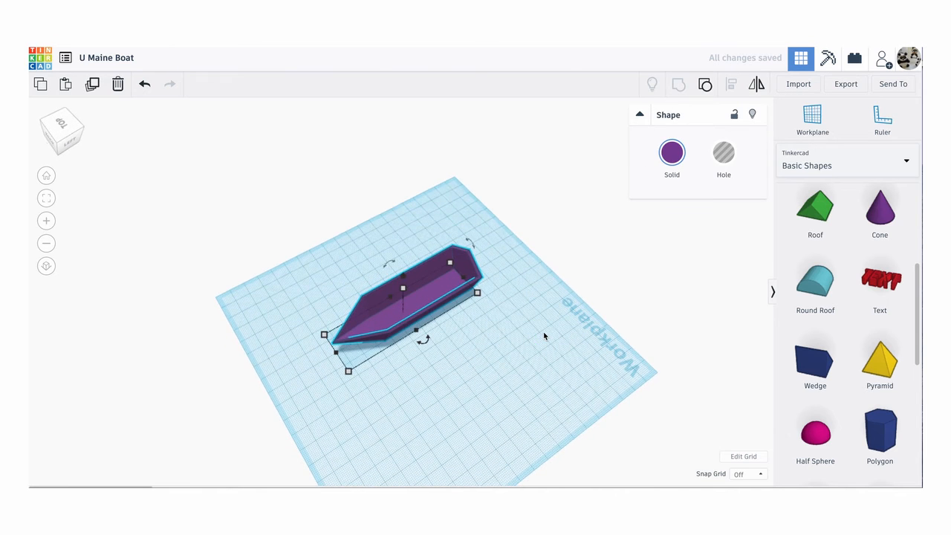